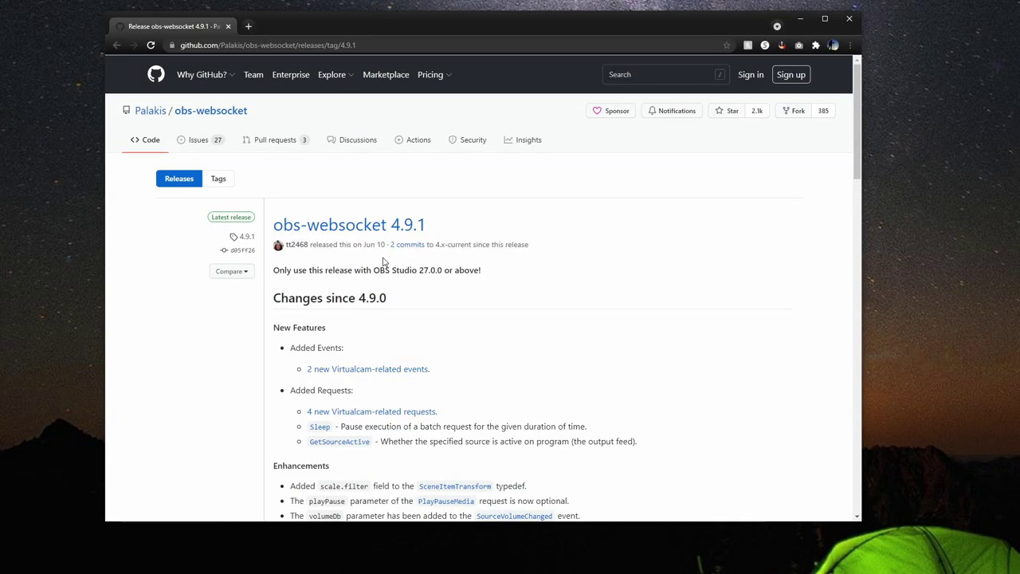
Download the obs-websocket 4.9.1 Windows installer from the release Assets and advance its installation.
{"action": "scroll", "coordinate": [385, 263], "scroll_direction": "down", "scroll_amount": 15}
{"action": "scroll", "coordinate": [384, 262], "scroll_direction": "down", "scroll_amount": 10}
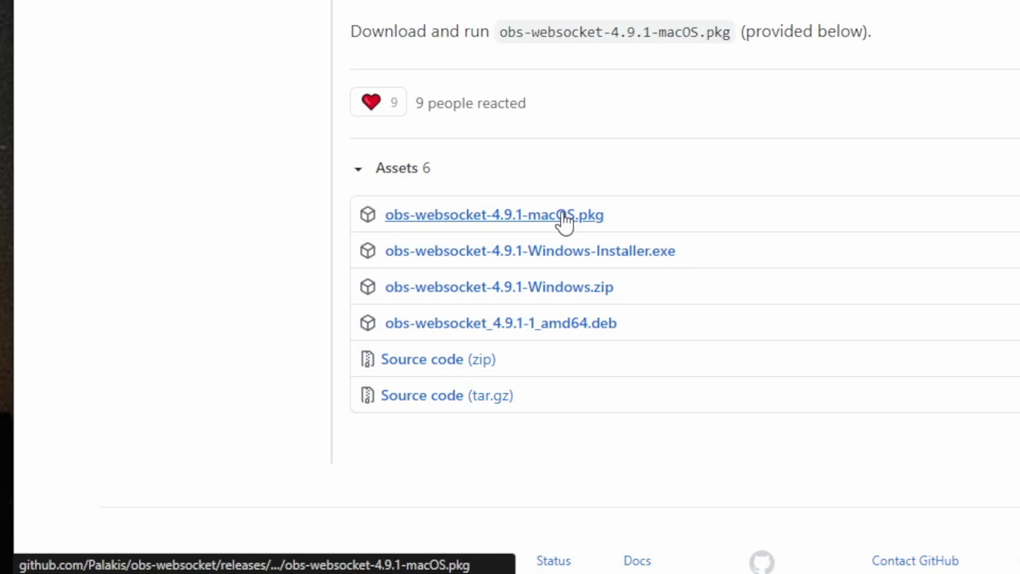
{"action": "left_click", "coordinate": [574, 256]}
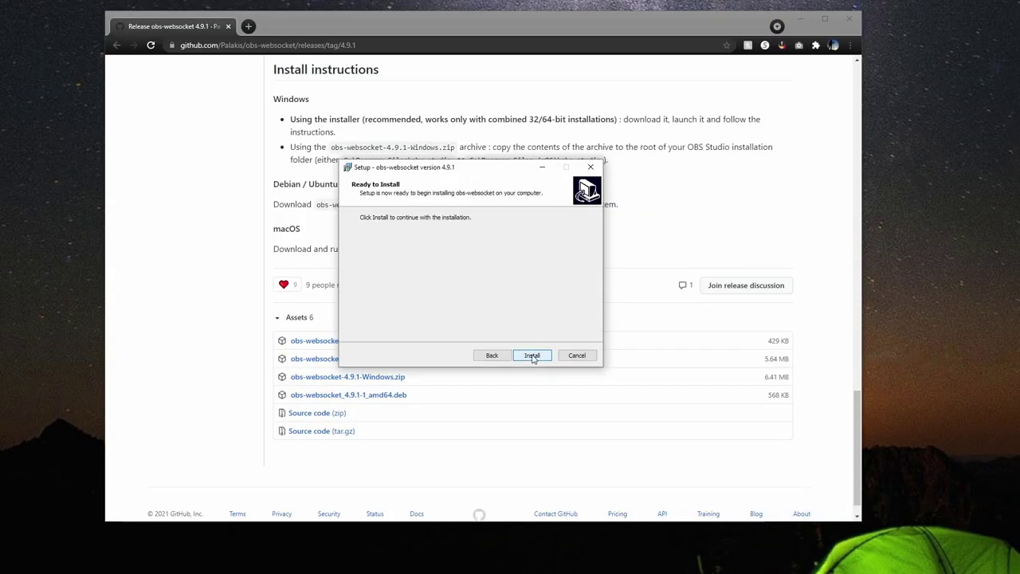
{"action": "left_click", "coordinate": [533, 356]}
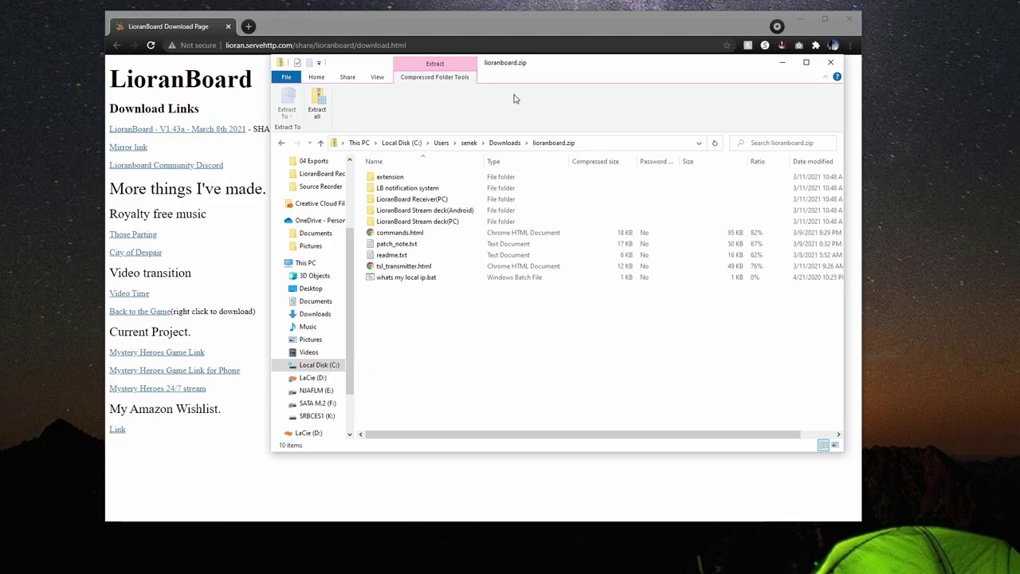
Extract lioranboard.zip to the suggested folder and run LioranBoard Receiver.exe past the SmartScreen warning.
{"action": "left_click", "coordinate": [319, 104]}
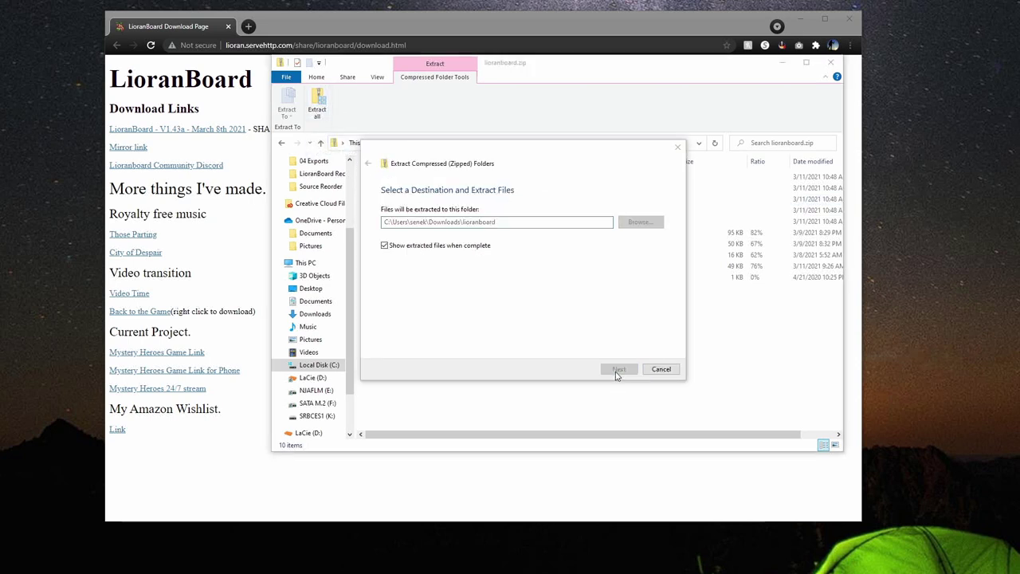
{"action": "left_click", "coordinate": [618, 369]}
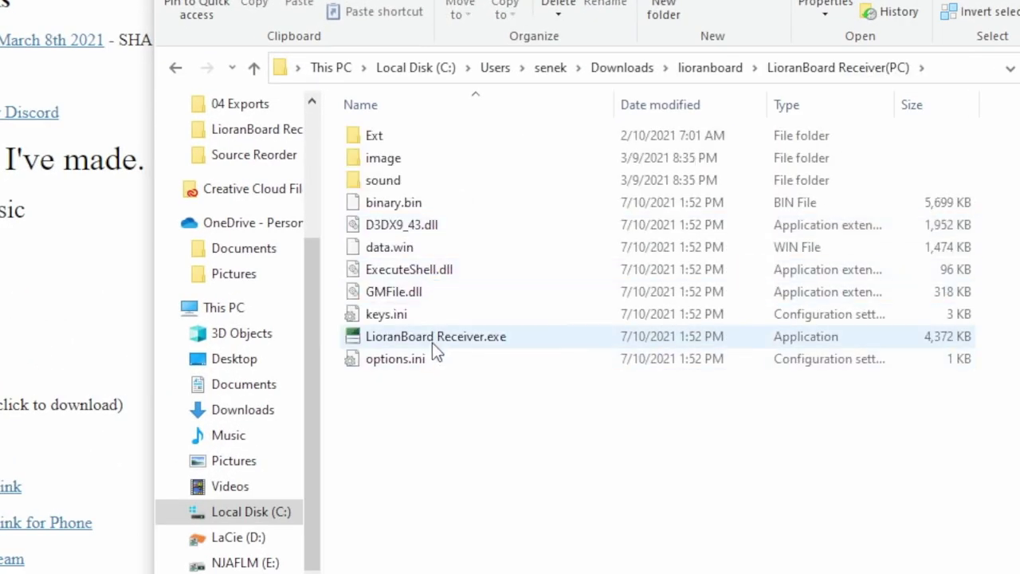
{"action": "double_click", "coordinate": [435, 343]}
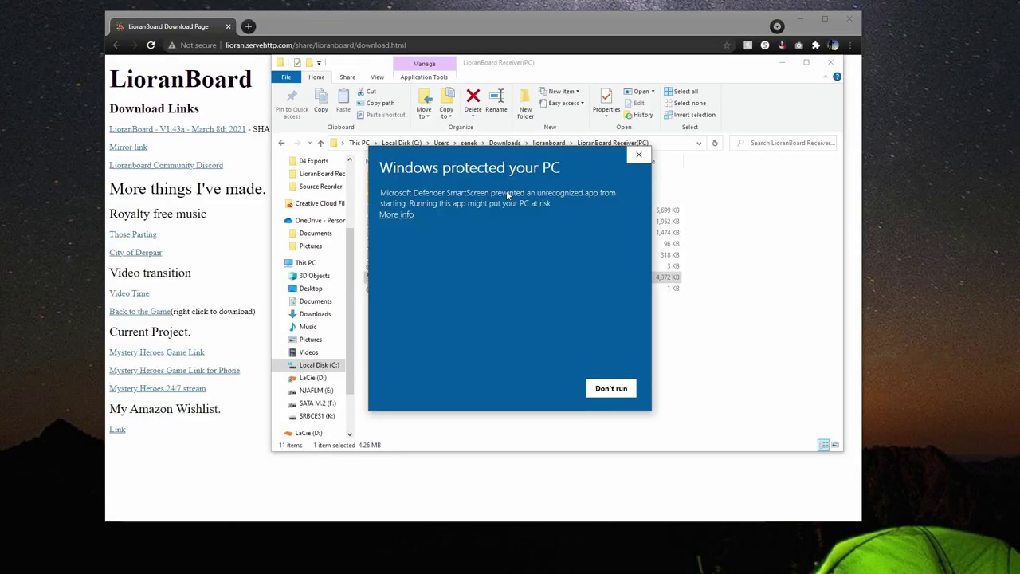
{"action": "left_click", "coordinate": [403, 216]}
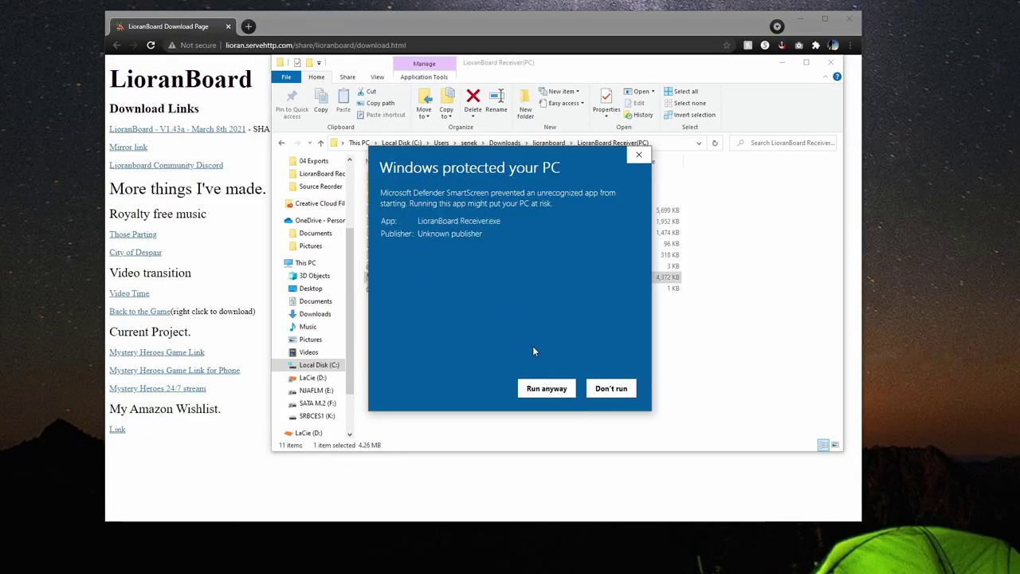
{"action": "left_click", "coordinate": [545, 390]}
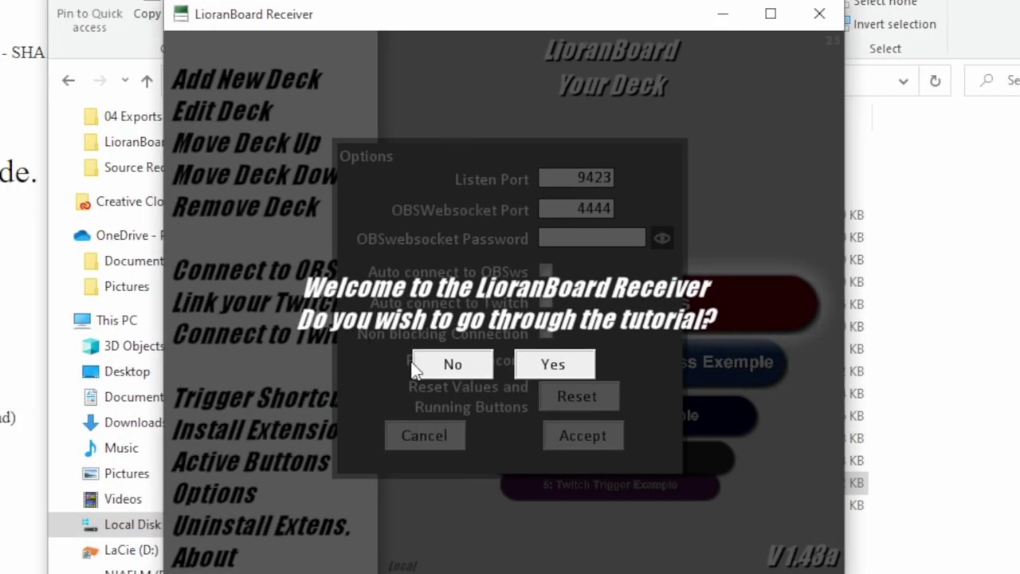
Skip the tutorial, accept the default options and connect the receiver to OBS on port 4444.
{"action": "left_click", "coordinate": [465, 362]}
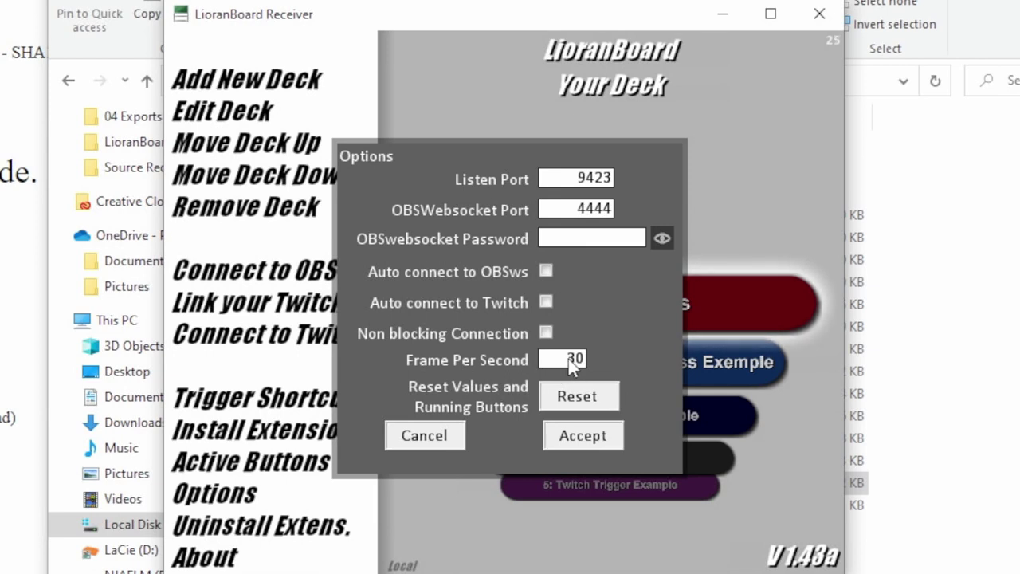
{"action": "left_click", "coordinate": [563, 435]}
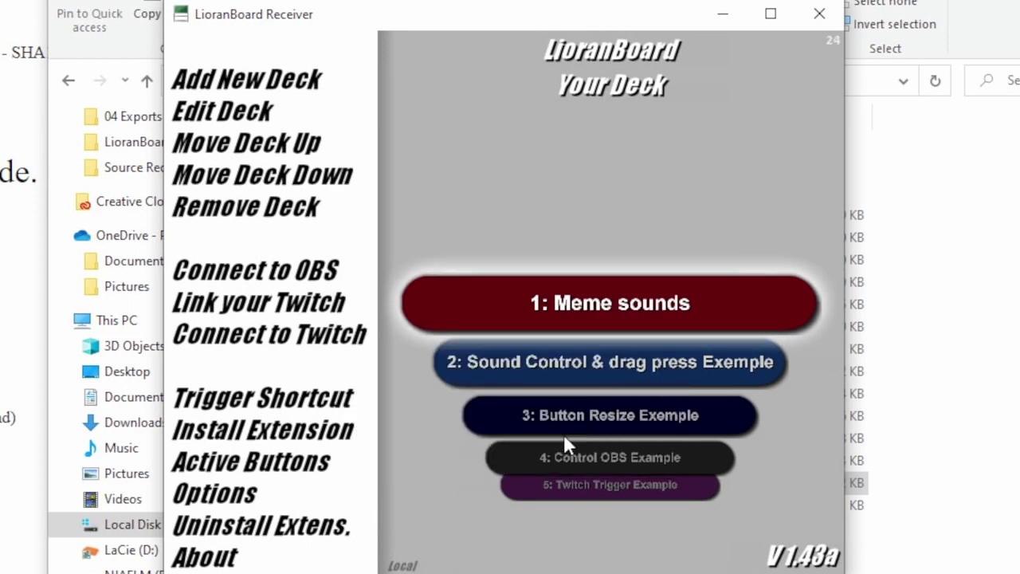
{"action": "left_click", "coordinate": [253, 276]}
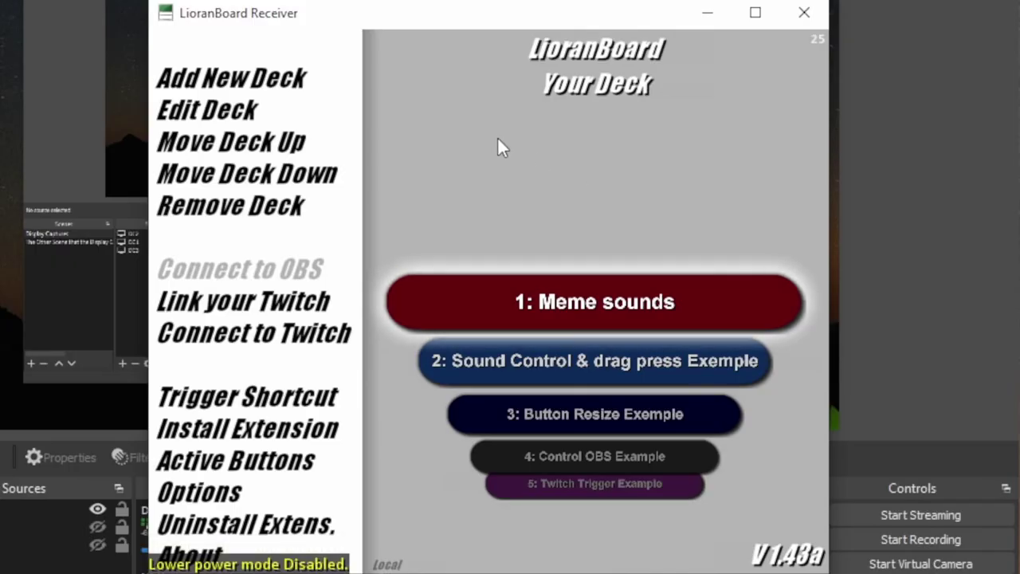
Add New Deck 6 and place a blank button labelled 'DC1' in its top-left cell.
{"action": "left_click", "coordinate": [268, 75]}
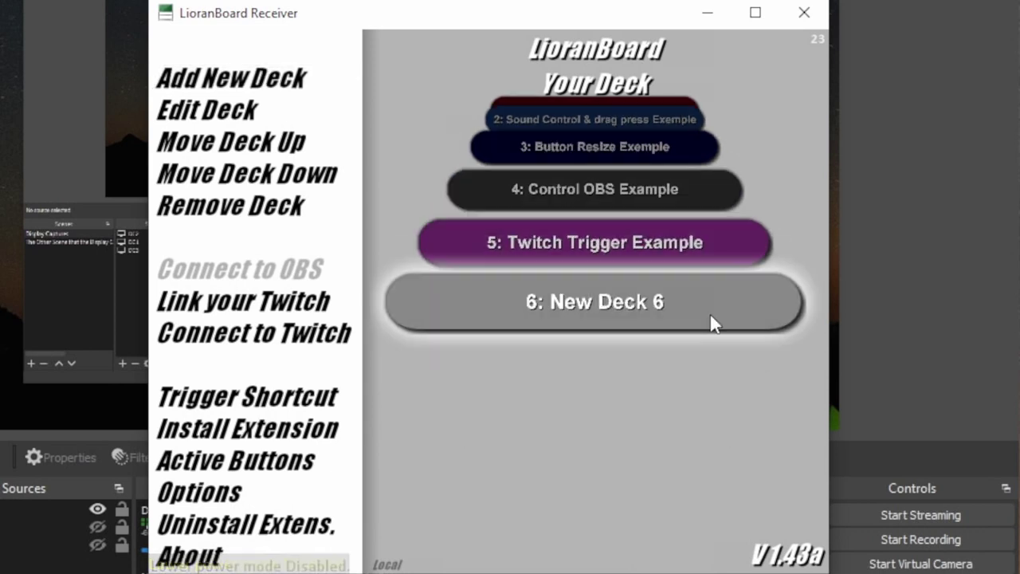
{"action": "left_click", "coordinate": [551, 311]}
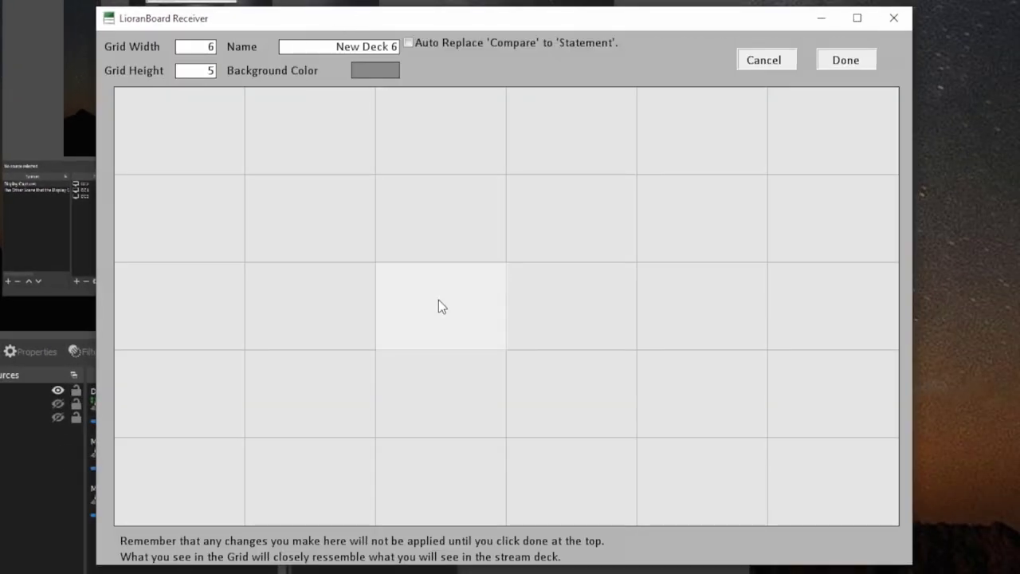
{"action": "left_click", "coordinate": [183, 130]}
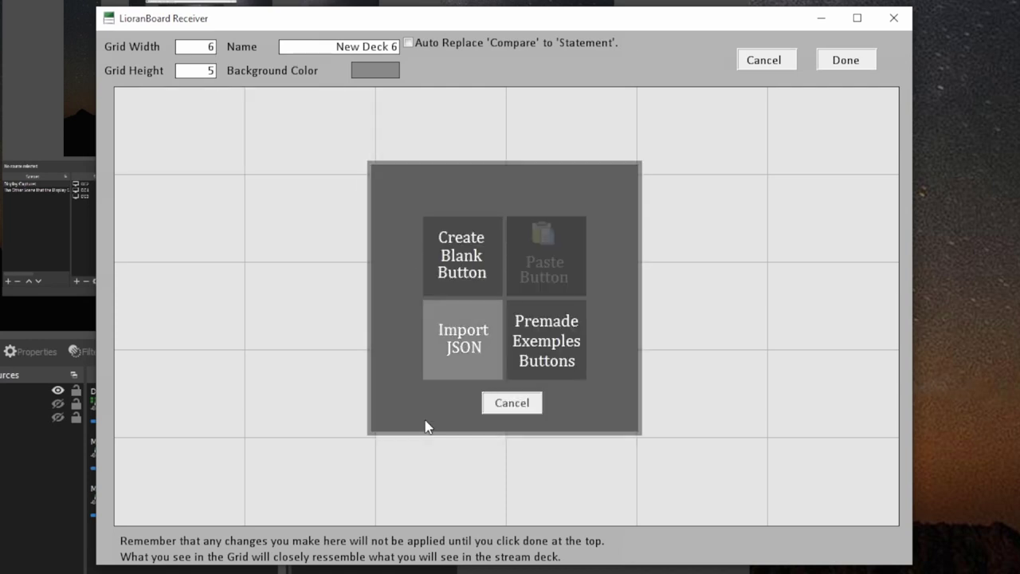
{"action": "left_click", "coordinate": [459, 253]}
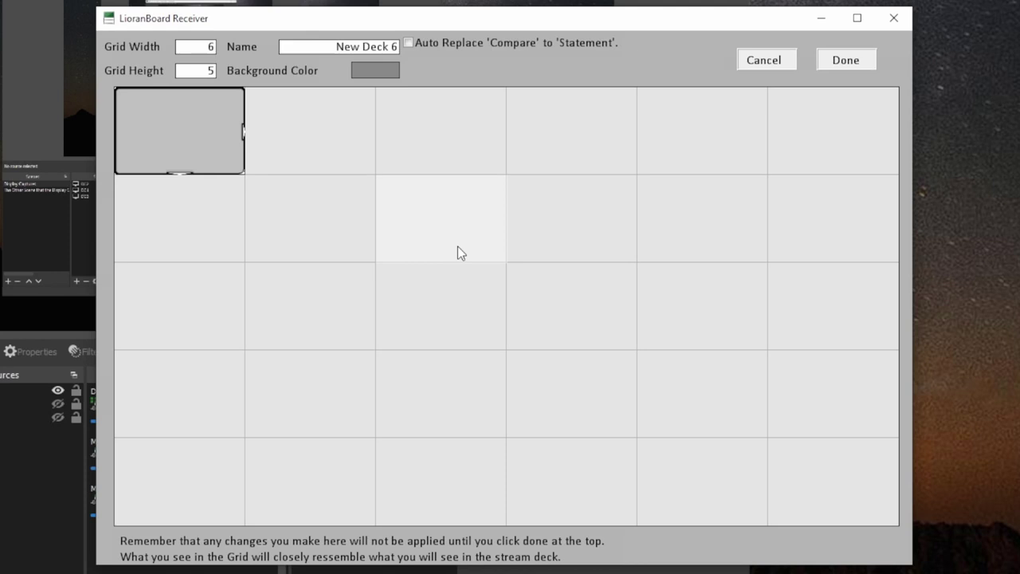
{"action": "left_click", "coordinate": [179, 124]}
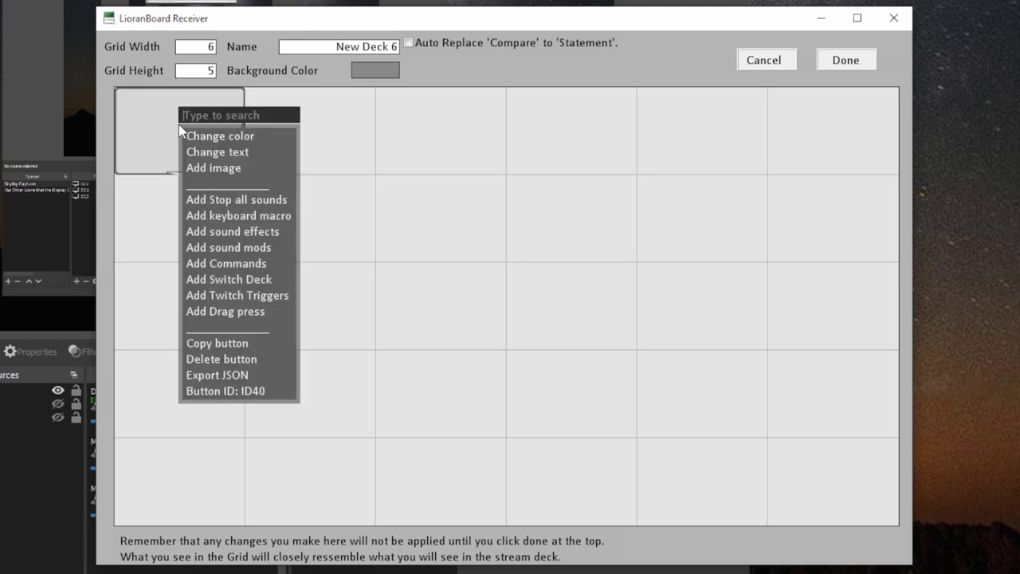
{"action": "left_click", "coordinate": [220, 153]}
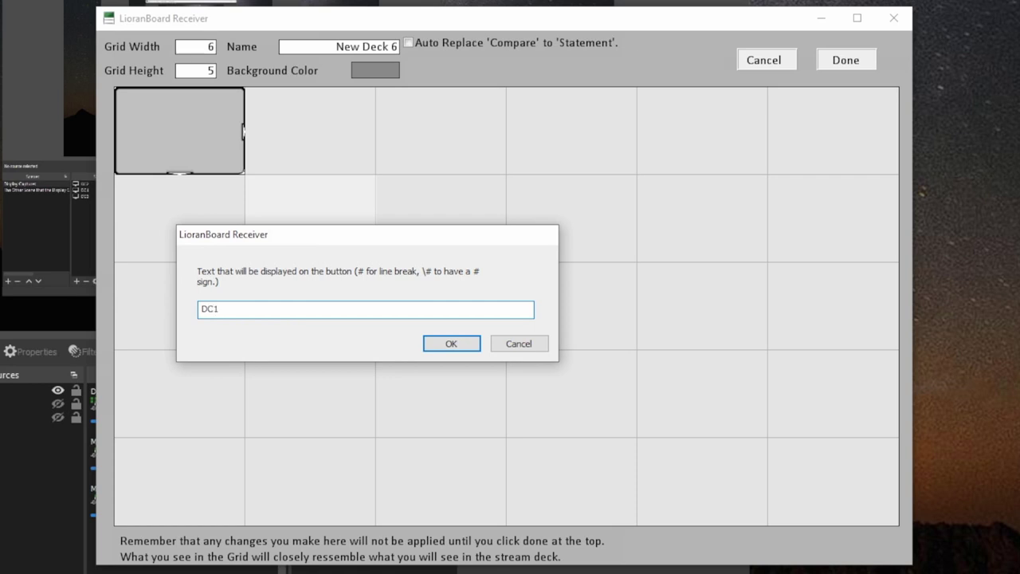
{"action": "key", "text": "Return"}
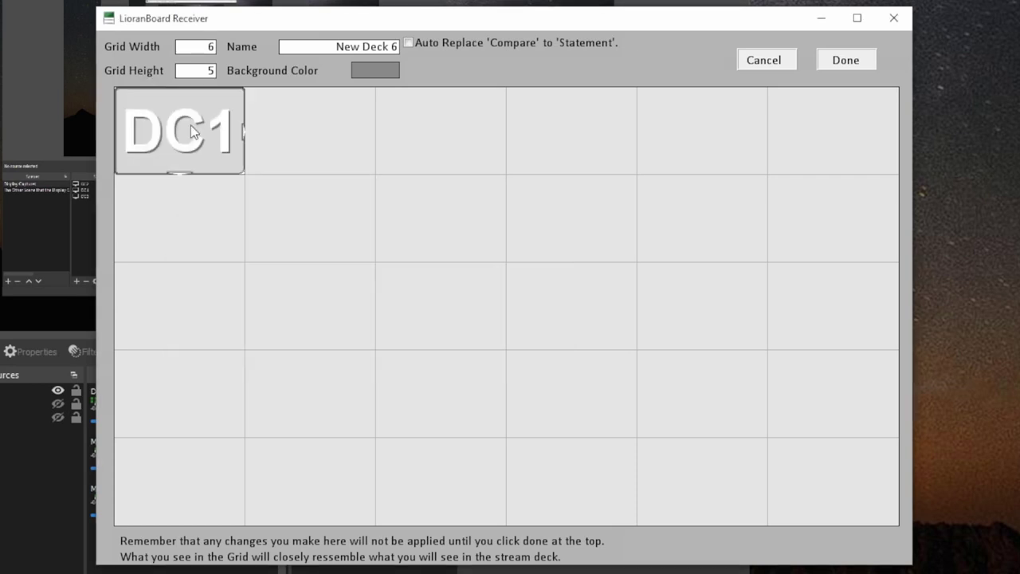
Choose Add Commands from the DC1 button's options to open its command list.
{"action": "left_click", "coordinate": [190, 125]}
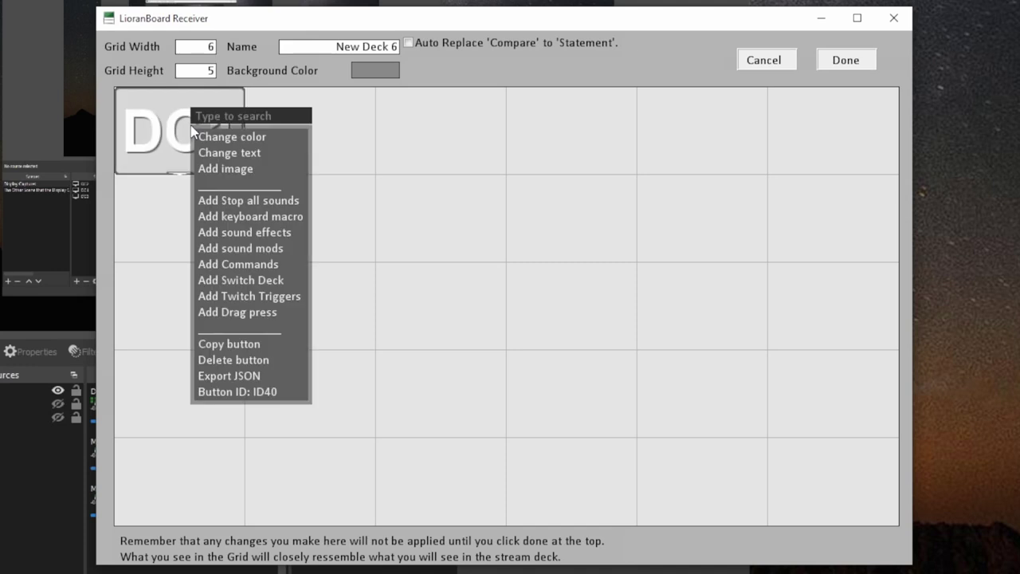
{"action": "left_click", "coordinate": [252, 265]}
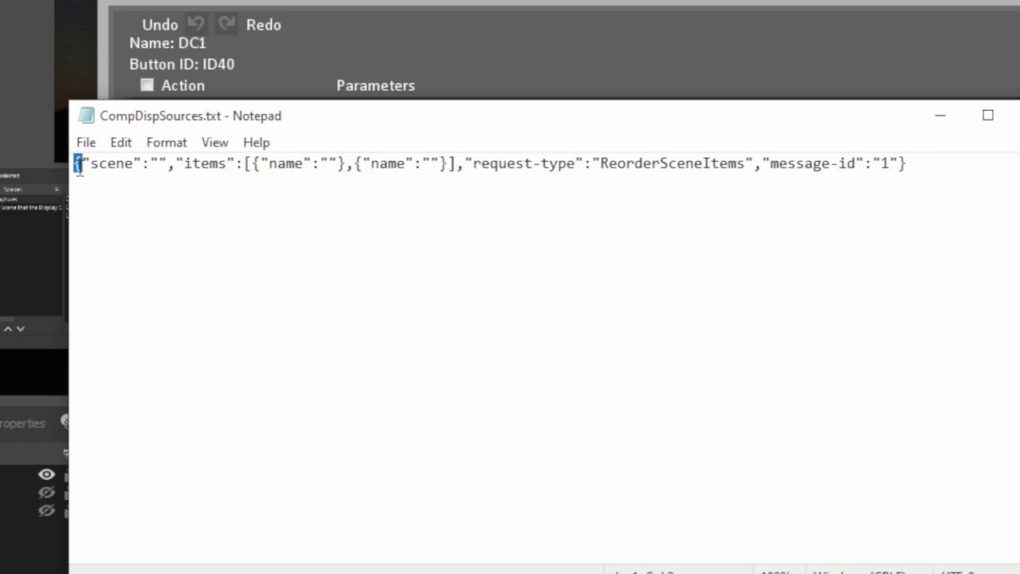
Fill the JSON's scene value with 'Display Captures'.
{"action": "left_click_drag", "start_coordinate": [79, 170], "coordinate": [168, 171]}
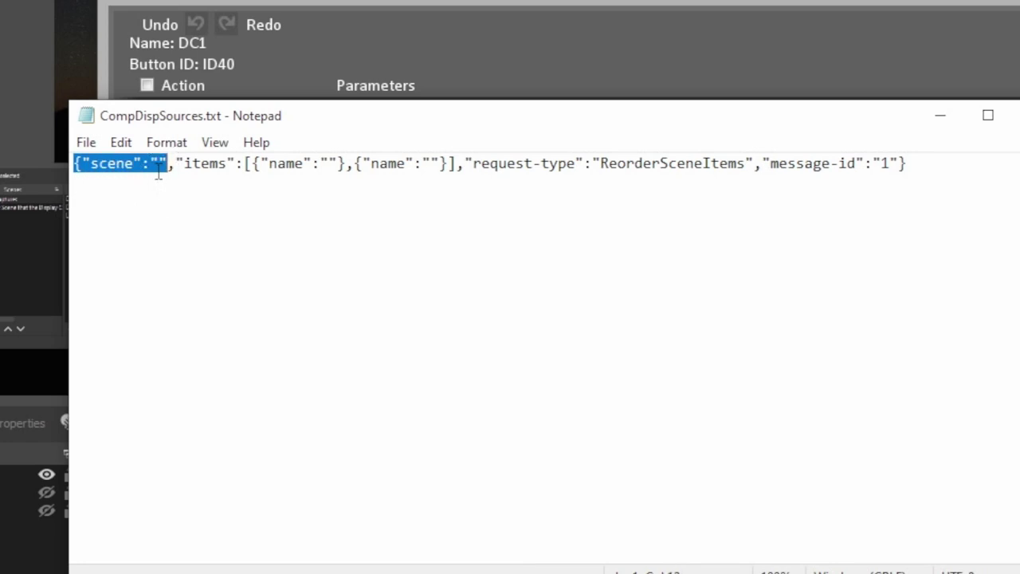
{"action": "left_click", "coordinate": [159, 173]}
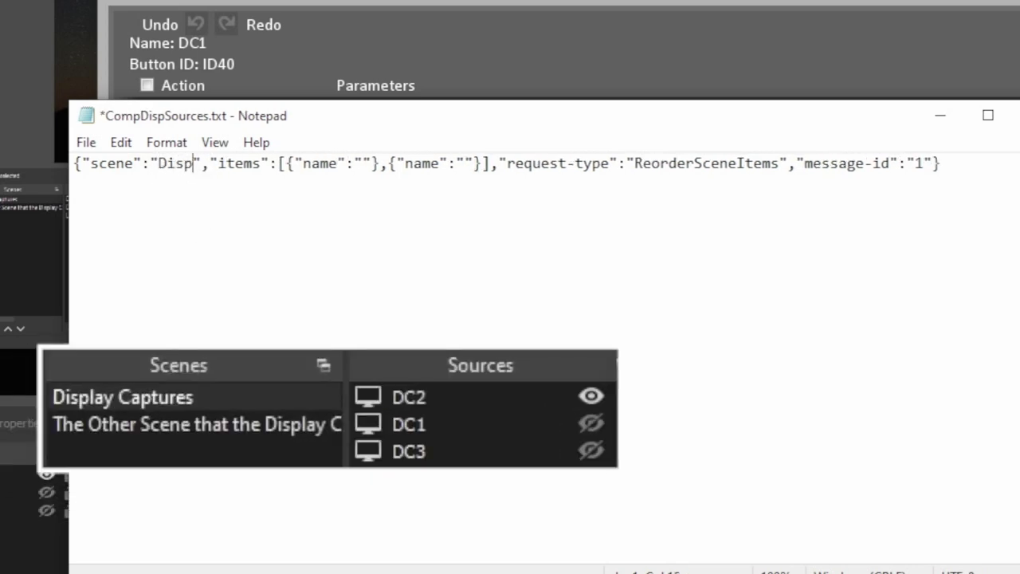
{"action": "type", "text": "lay Captures"}
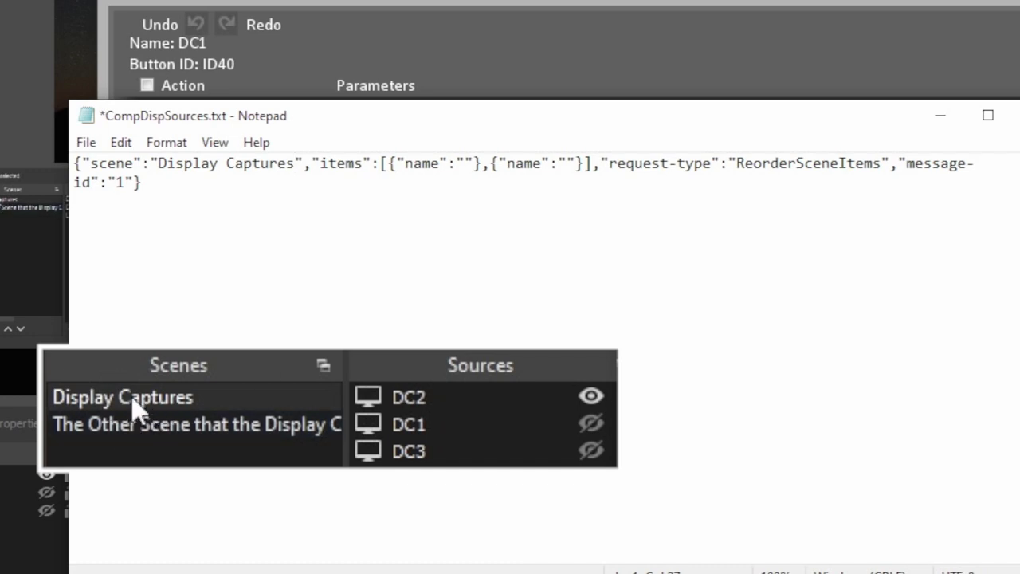
Name the first two items DC1 and DC2, then paste a copy of the DC2 entry as a third item.
{"action": "left_click_drag", "start_coordinate": [312, 164], "coordinate": [592, 166]}
{"action": "left_click_drag", "start_coordinate": [381, 168], "coordinate": [388, 172]}
{"action": "left_click_drag", "start_coordinate": [582, 177], "coordinate": [592, 171]}
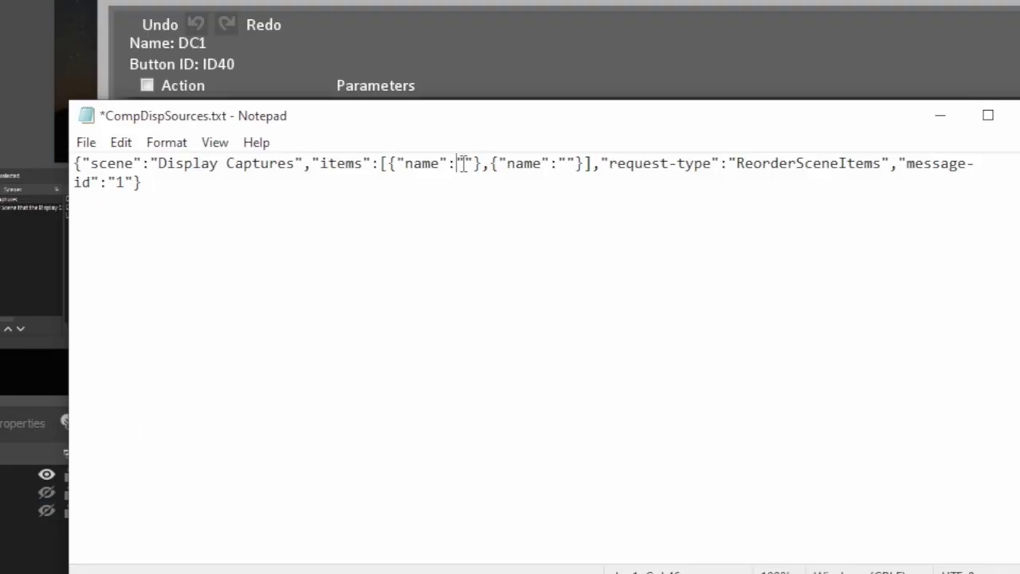
{"action": "left_click", "coordinate": [464, 164]}
{"action": "type", "text": "DC1"}
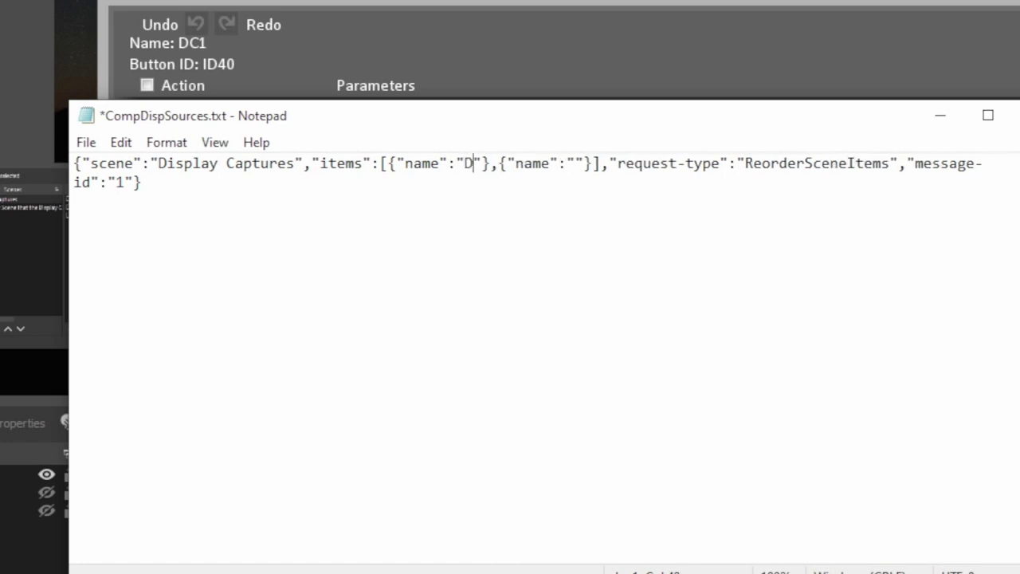
{"action": "left_click", "coordinate": [591, 163]}
{"action": "type", "text": "DC2"}
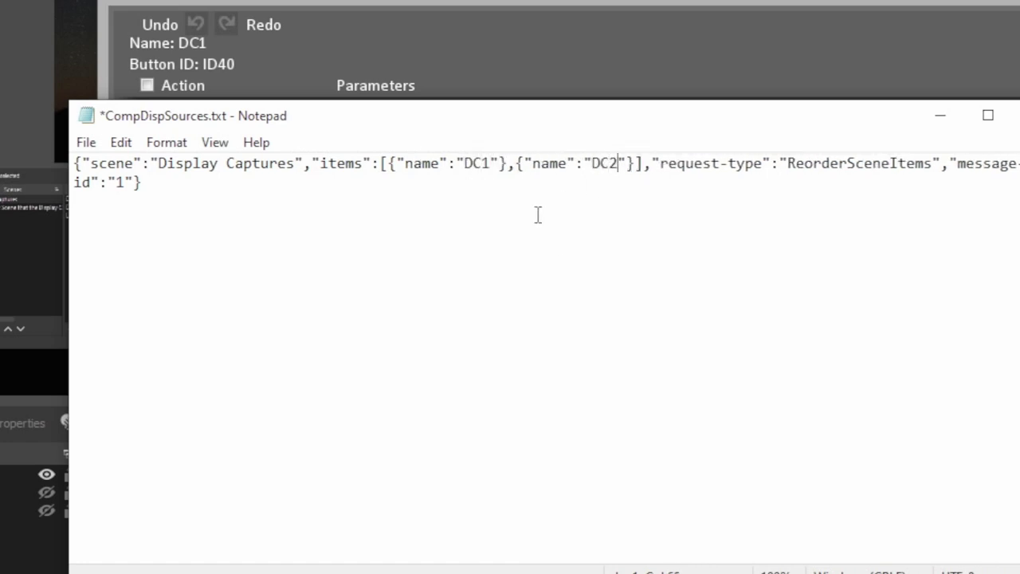
{"action": "left_click_drag", "start_coordinate": [507, 164], "coordinate": [636, 164]}
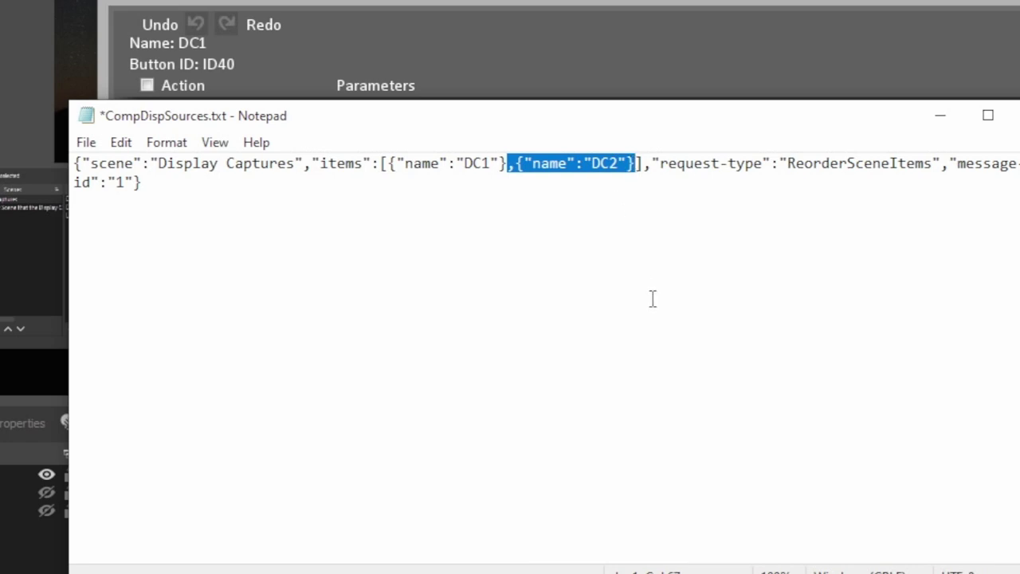
{"action": "left_click", "coordinate": [632, 170]}
{"action": "key", "text": "ctrl+v"}
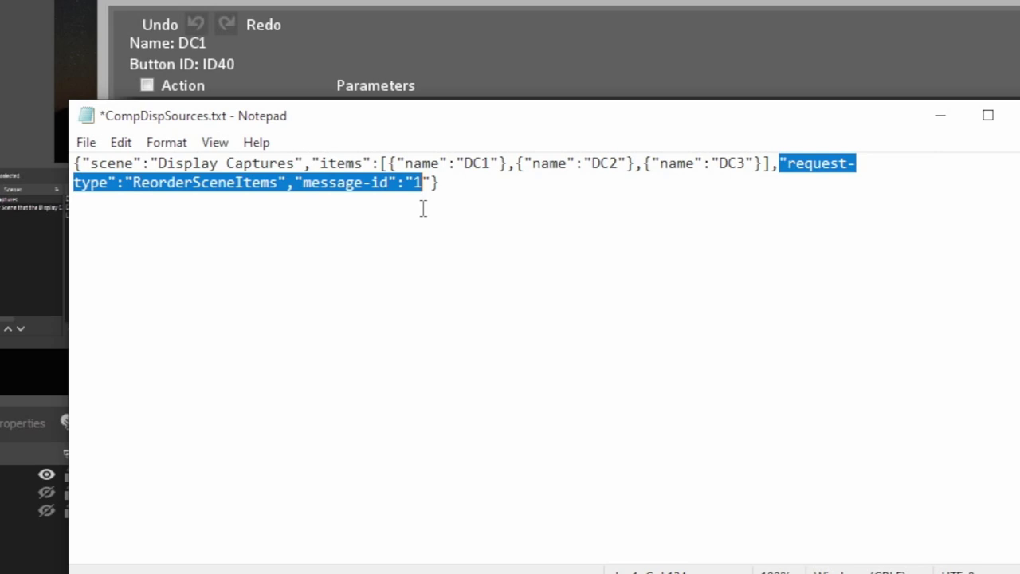
Review the request-type ReorderSceneItems and message-id parts, then select the whole JSON request.
{"action": "left_click", "coordinate": [451, 187]}
{"action": "left_click_drag", "start_coordinate": [779, 164], "coordinate": [117, 190]}
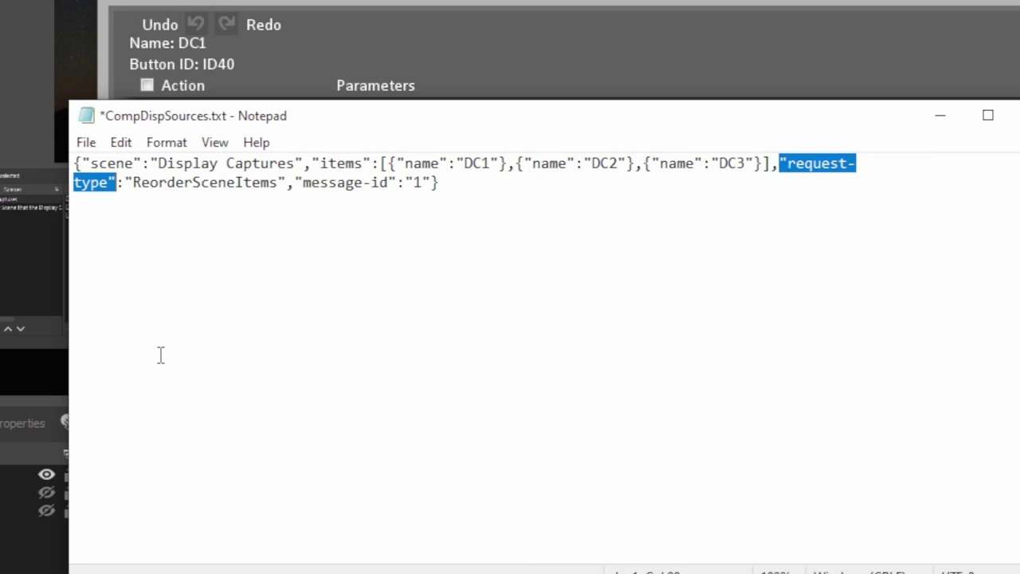
{"action": "left_click_drag", "start_coordinate": [125, 183], "coordinate": [439, 185]}
{"action": "left_click", "coordinate": [336, 182]}
{"action": "left_click", "coordinate": [449, 200]}
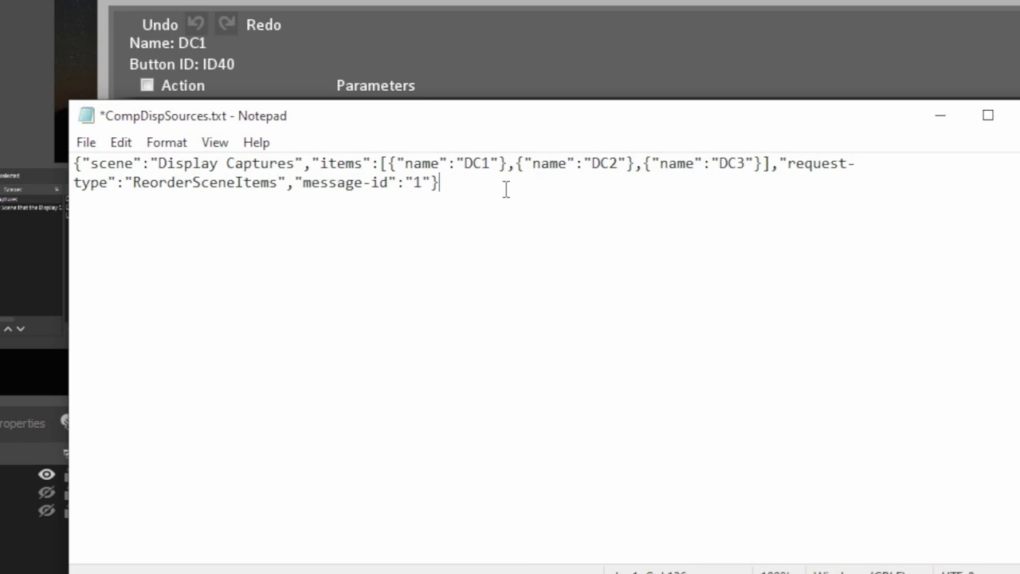
{"action": "key", "text": "ctrl+shift+Home"}
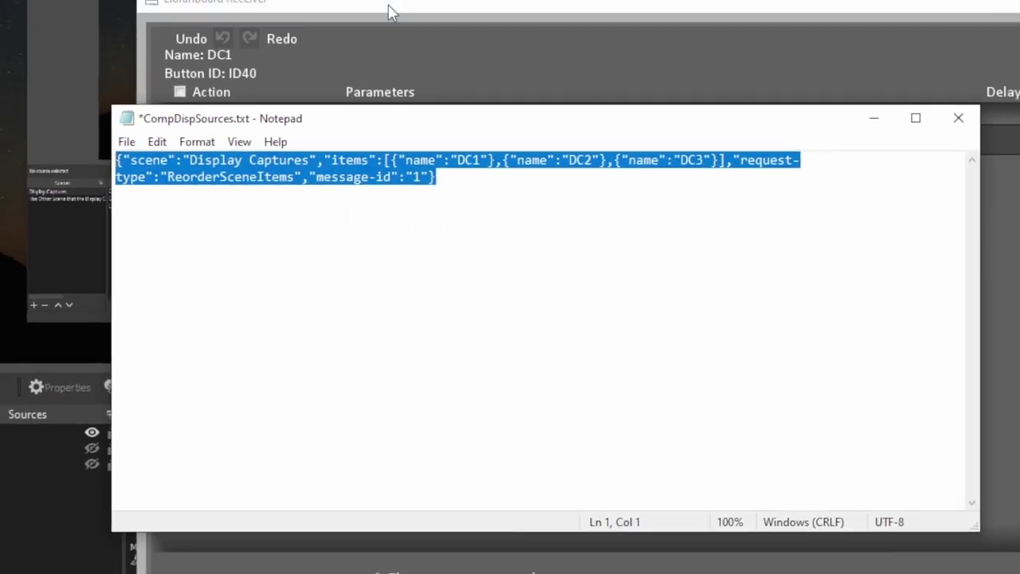
Add a new Custom Packet command to the DC1 button.
{"action": "left_click", "coordinate": [380, 30]}
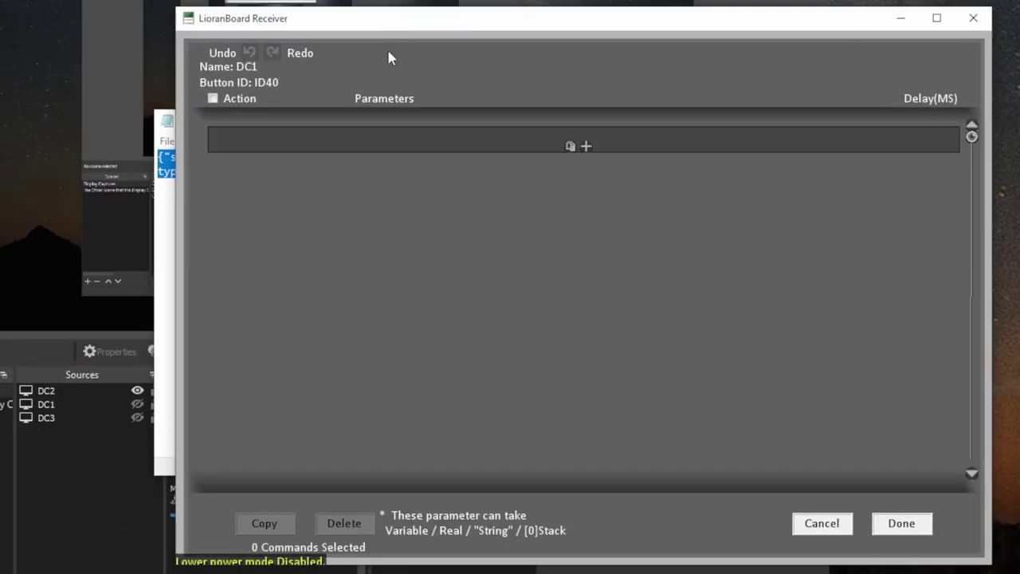
{"action": "left_click", "coordinate": [586, 148]}
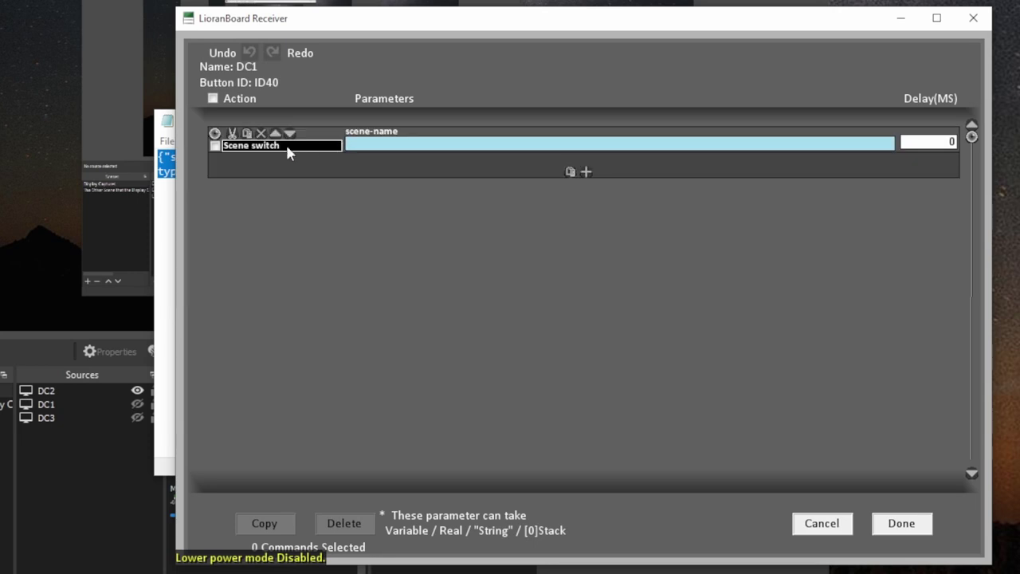
{"action": "left_click", "coordinate": [267, 152]}
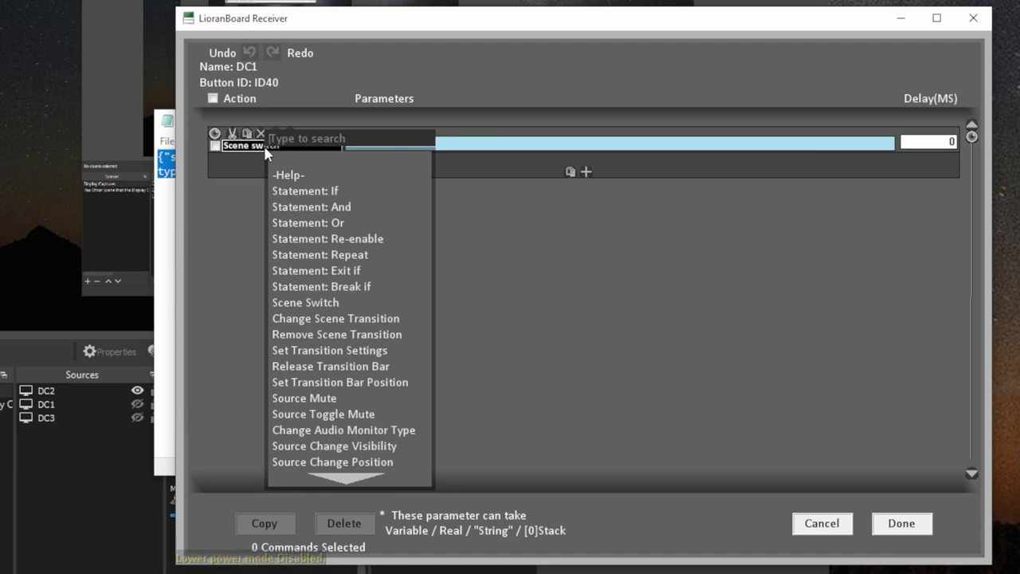
{"action": "type", "text": "custom"}
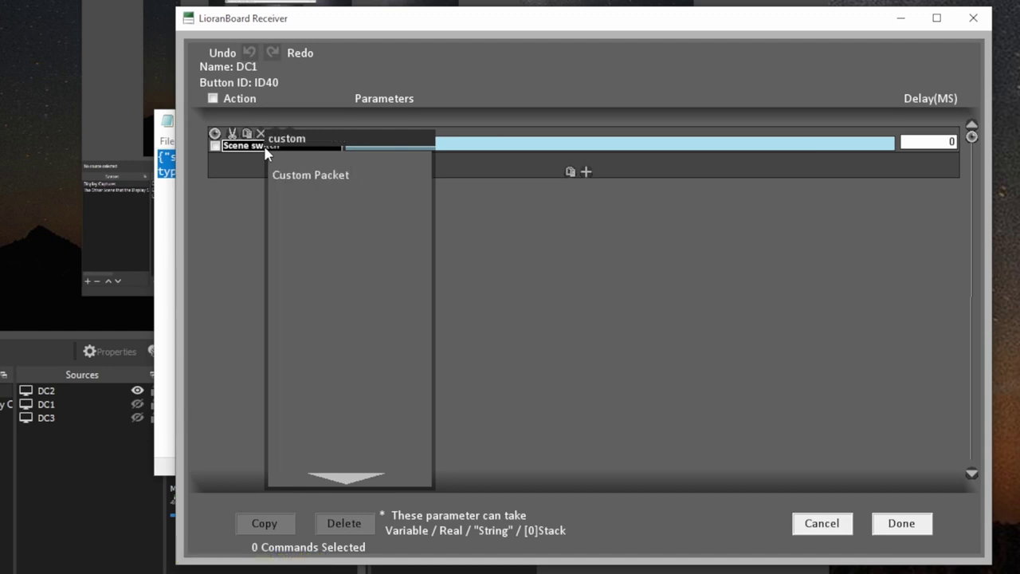
{"action": "left_click", "coordinate": [310, 176]}
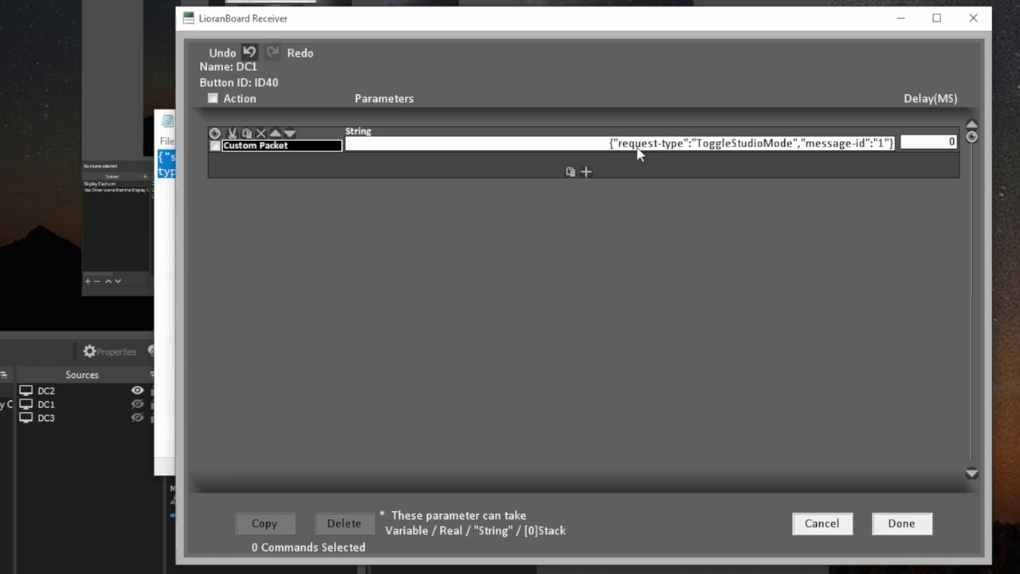
Replace the packet's ToggleStudioMode string with the copied ReorderSceneItems JSON and save the deck.
{"action": "left_click", "coordinate": [585, 151]}
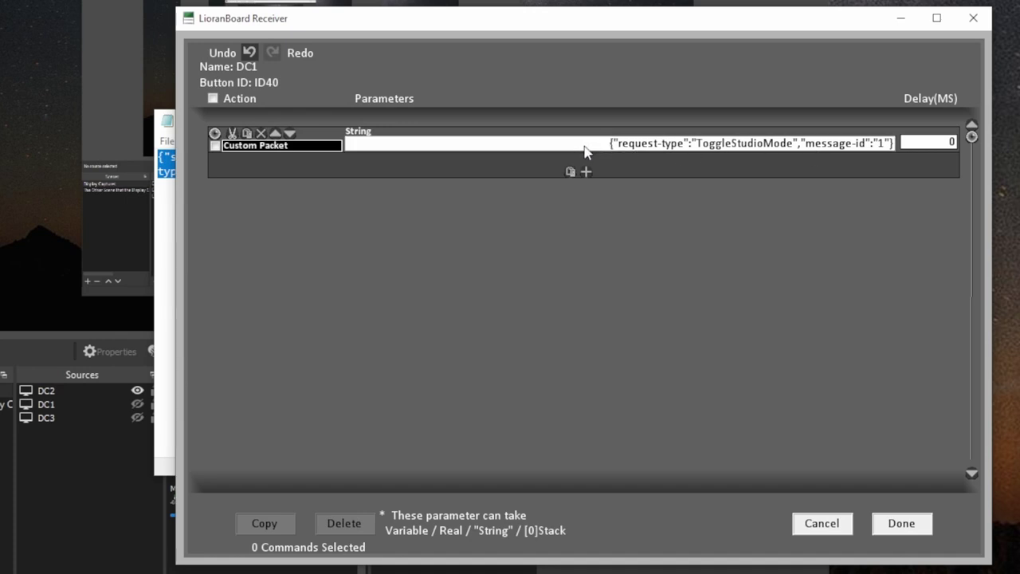
{"action": "key", "text": "ctrl+a"}
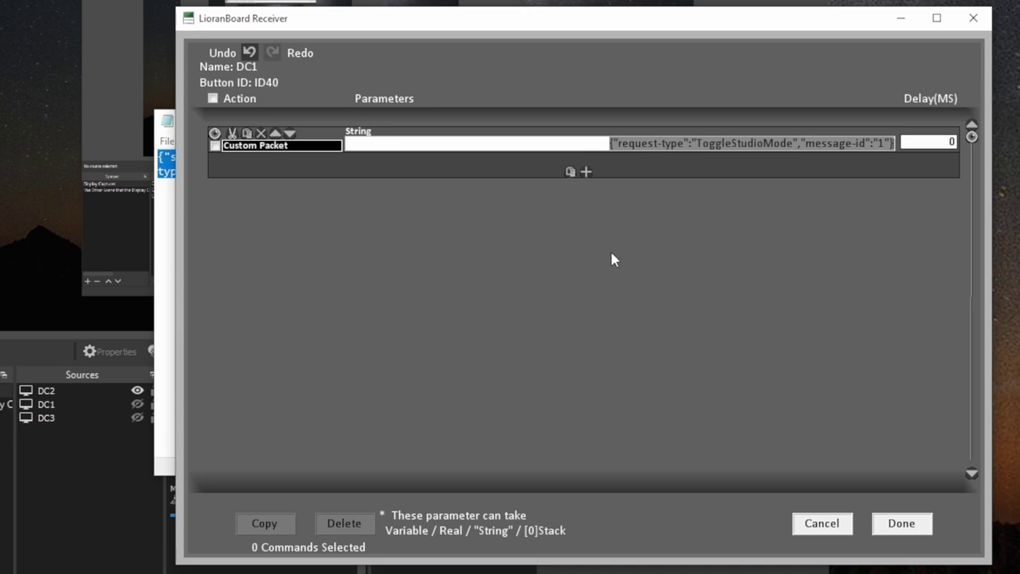
{"action": "key", "text": "ctrl+v"}
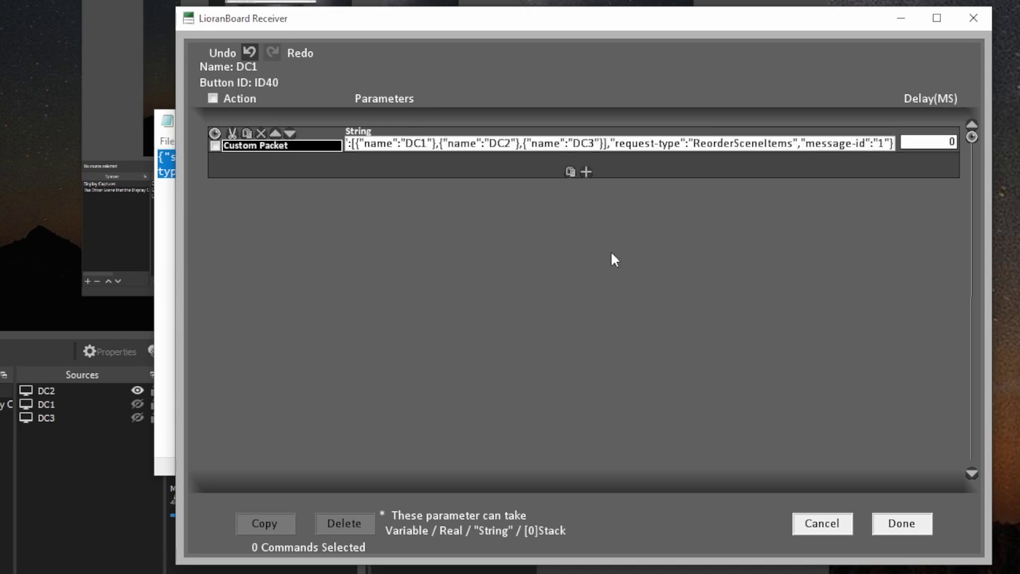
{"action": "left_click", "coordinate": [921, 532]}
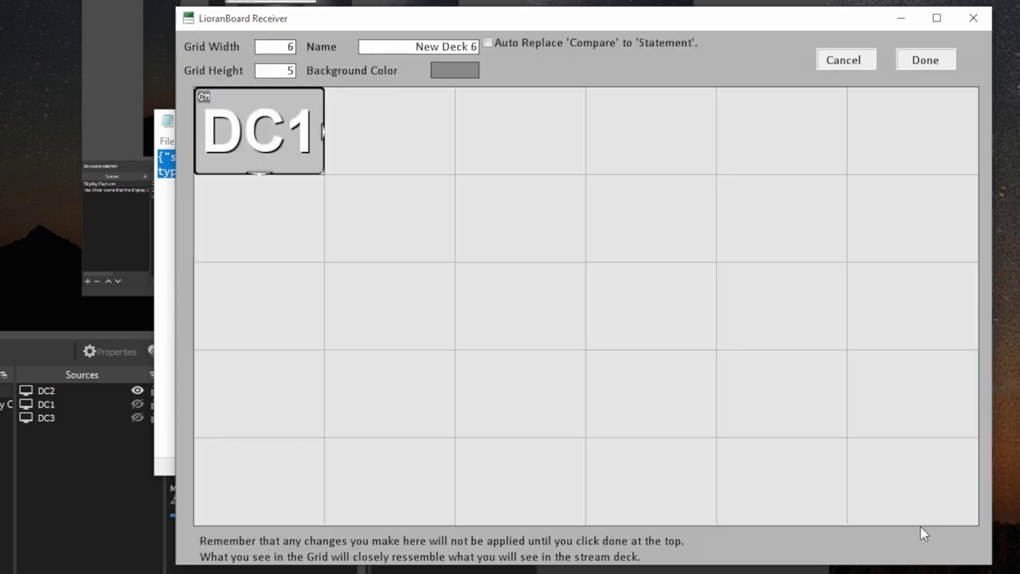
{"action": "left_click", "coordinate": [922, 62]}
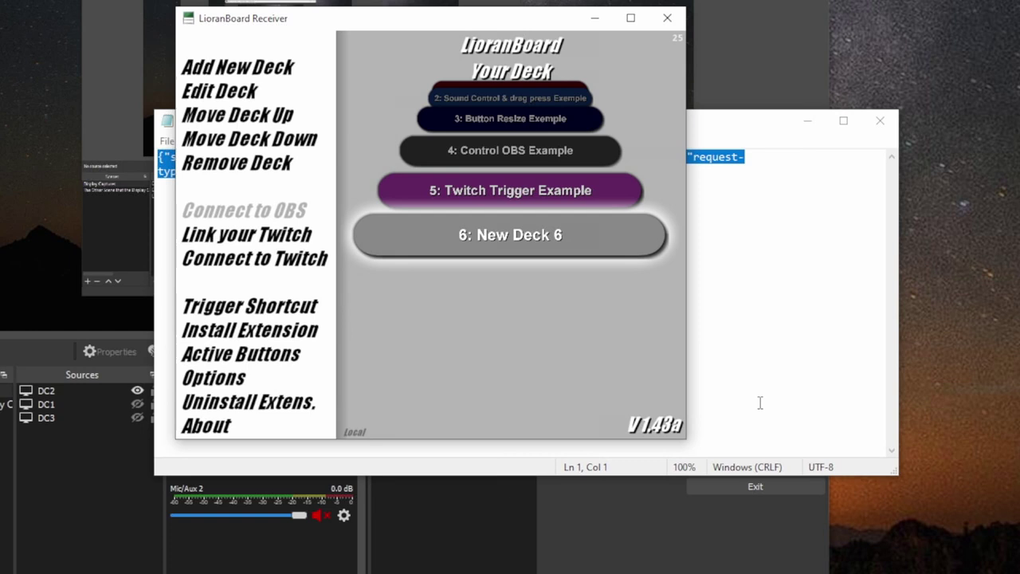
Open the LioranBoard Stream deck(PC) folder and run LioranBoard Stream Deck.exe past SmartScreen.
{"action": "double_click", "coordinate": [511, 261]}
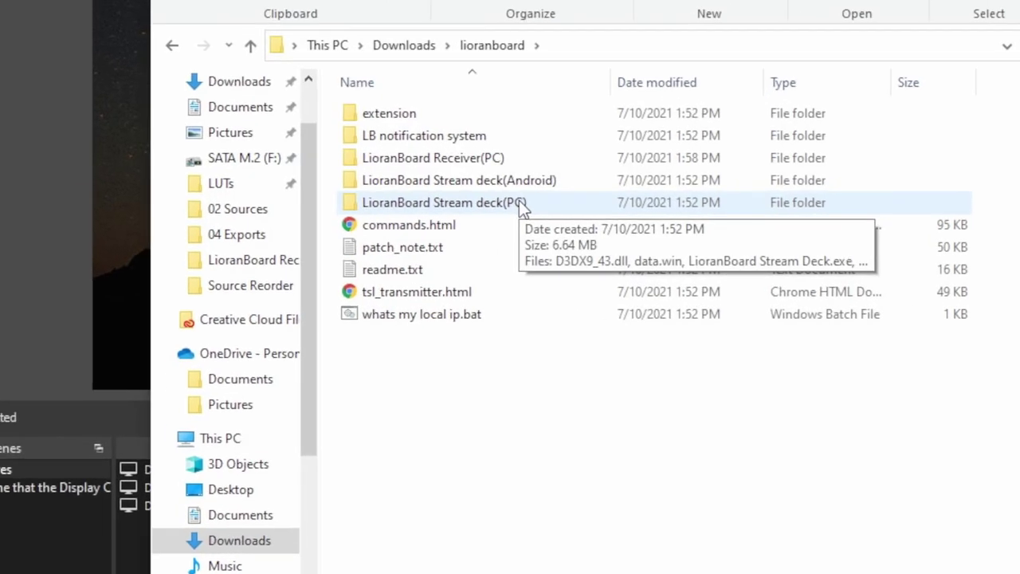
{"action": "double_click", "coordinate": [519, 200]}
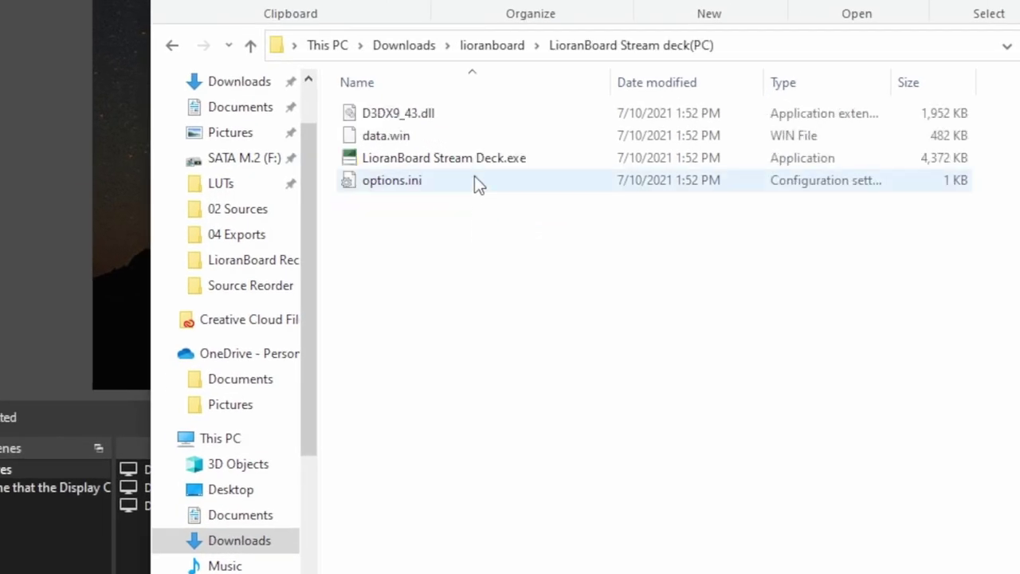
{"action": "double_click", "coordinate": [471, 160]}
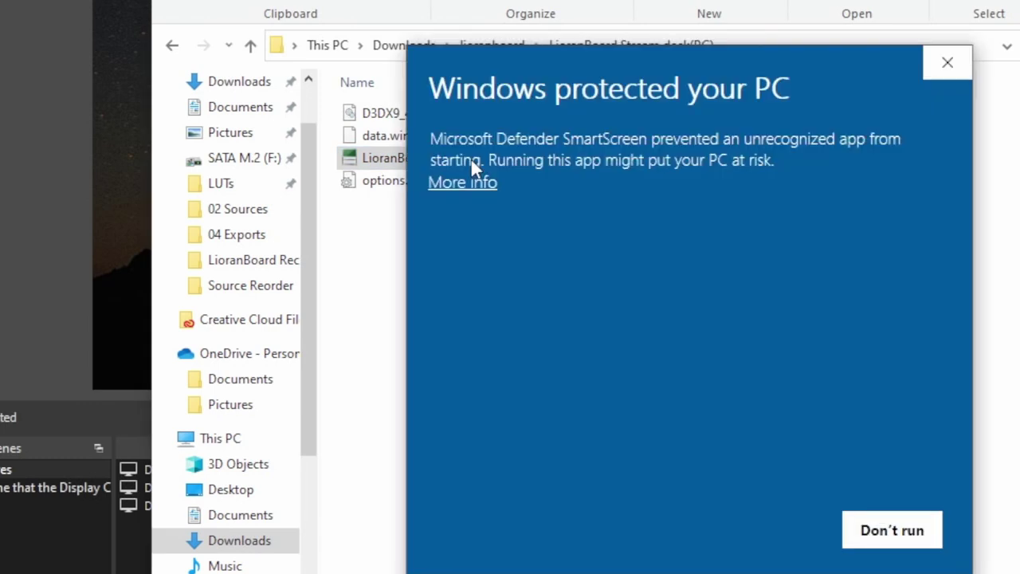
{"action": "left_click", "coordinate": [768, 542]}
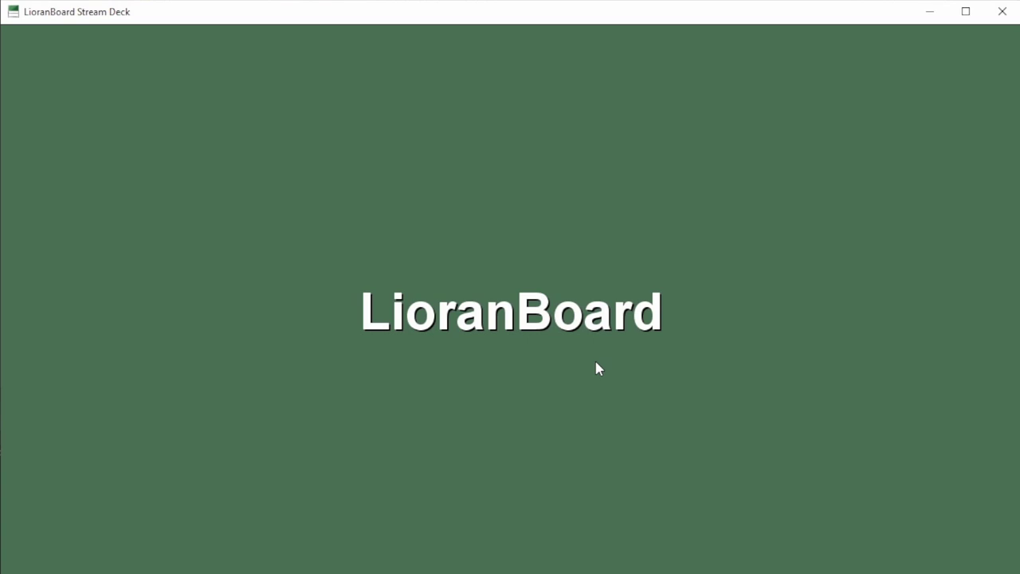
Load deck 6, connect on port 9423, and test DC1 beside OBS to reorder the display captures.
{"action": "left_click", "coordinate": [561, 377]}
{"action": "type", "text": "6"}
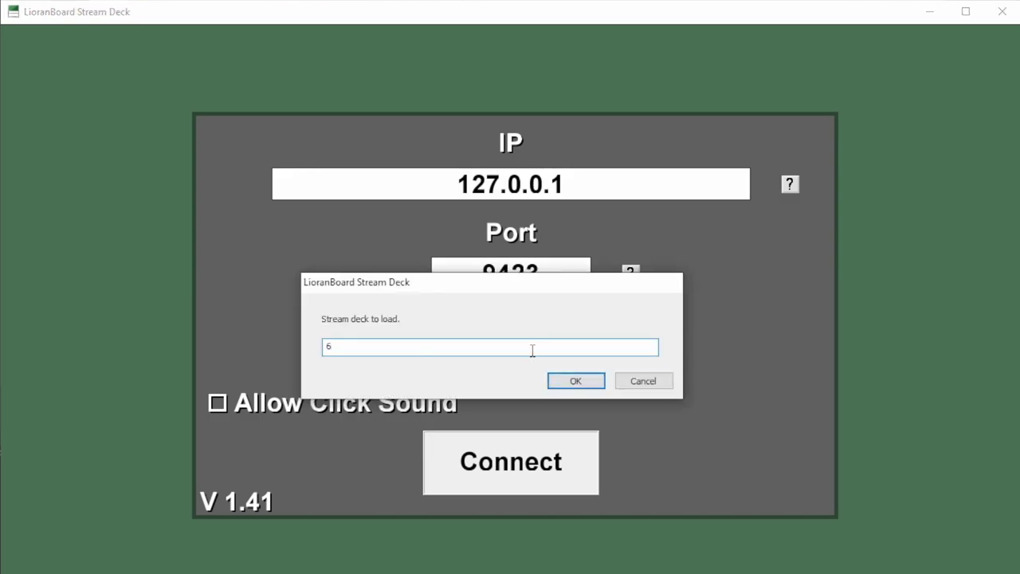
{"action": "left_click", "coordinate": [572, 383]}
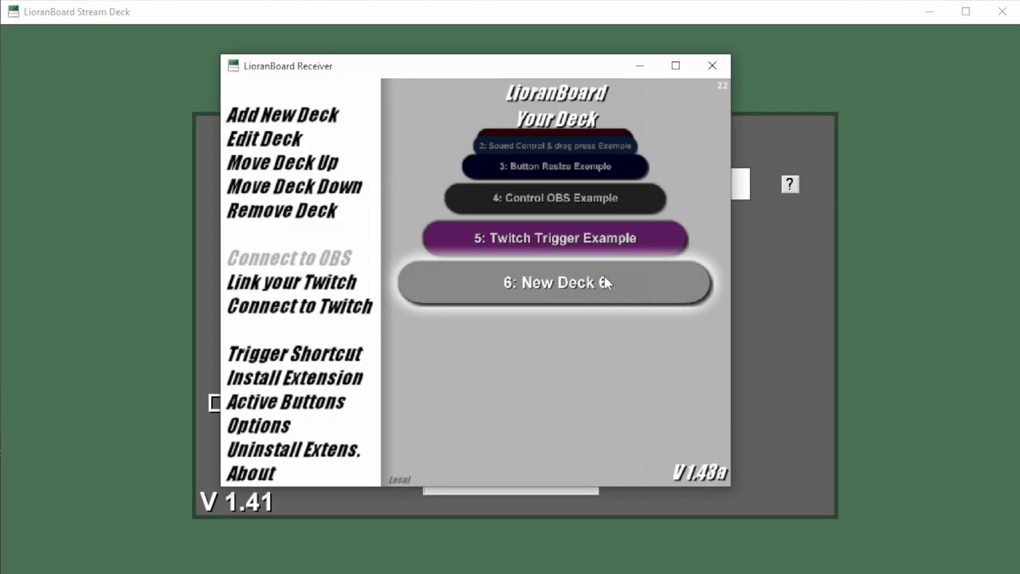
{"action": "left_click", "coordinate": [517, 292]}
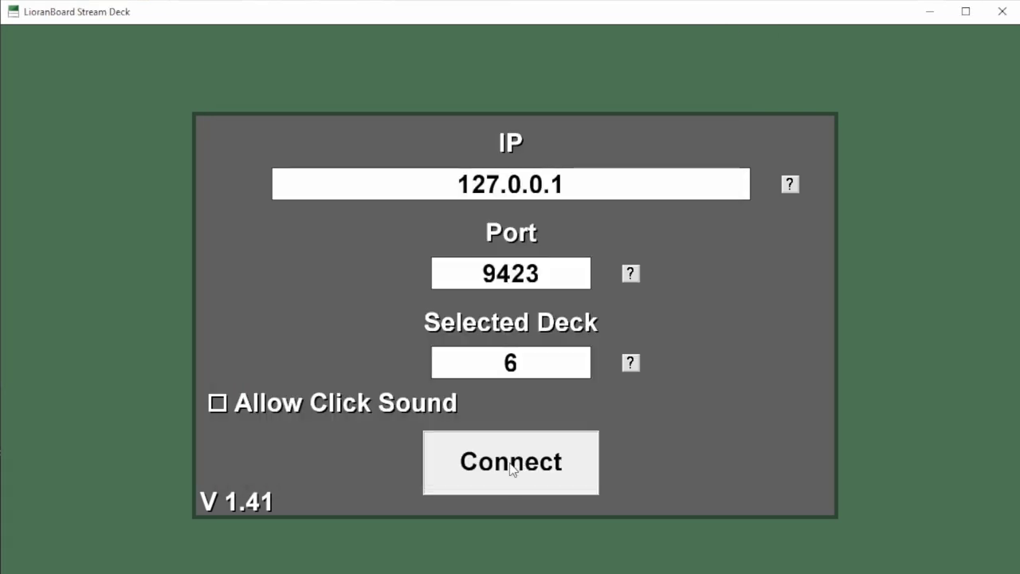
{"action": "left_click", "coordinate": [510, 464]}
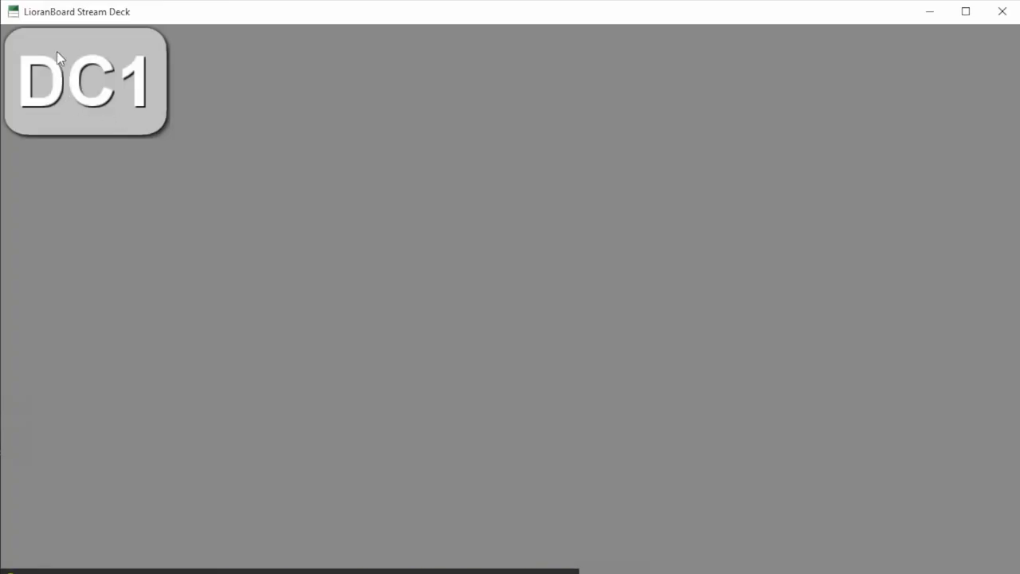
{"action": "left_click_drag", "start_coordinate": [92, 20], "coordinate": [498, 39]}
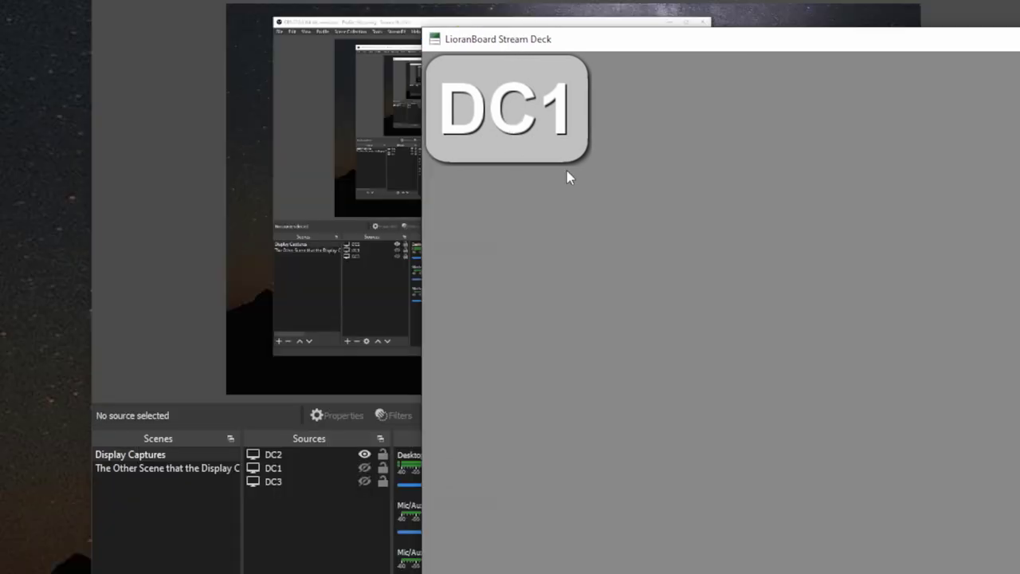
{"action": "left_click", "coordinate": [510, 116]}
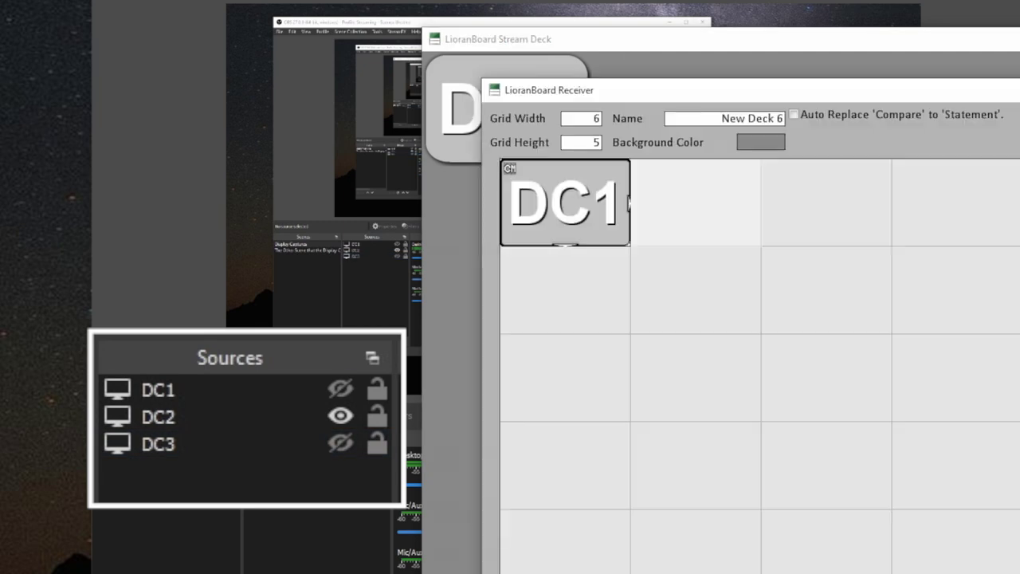
Add a second DC1 command, Source change visibility, with scene Display Captures, item DC1, visible true.
{"action": "double_click", "coordinate": [558, 200]}
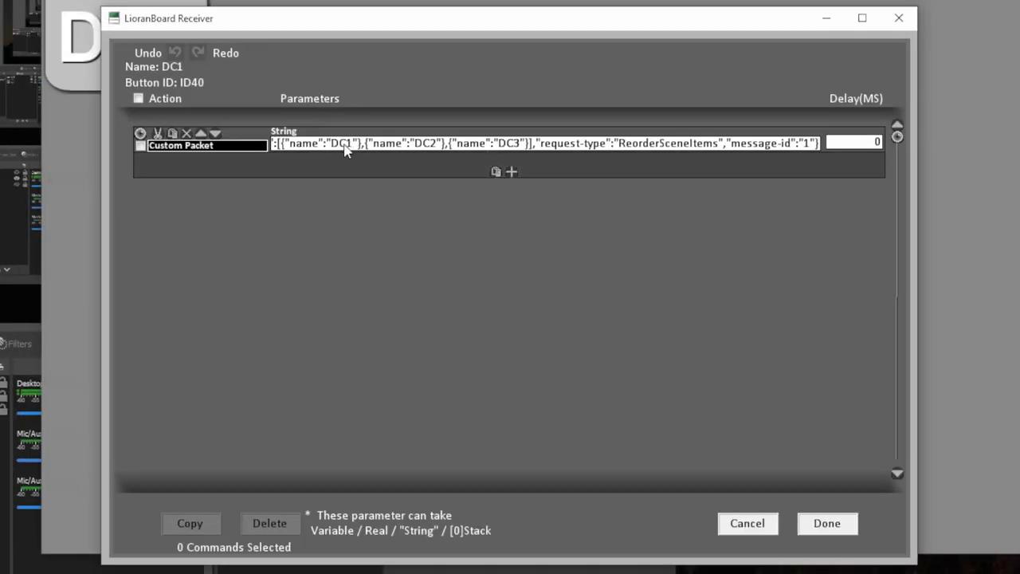
{"action": "left_click", "coordinate": [510, 172]}
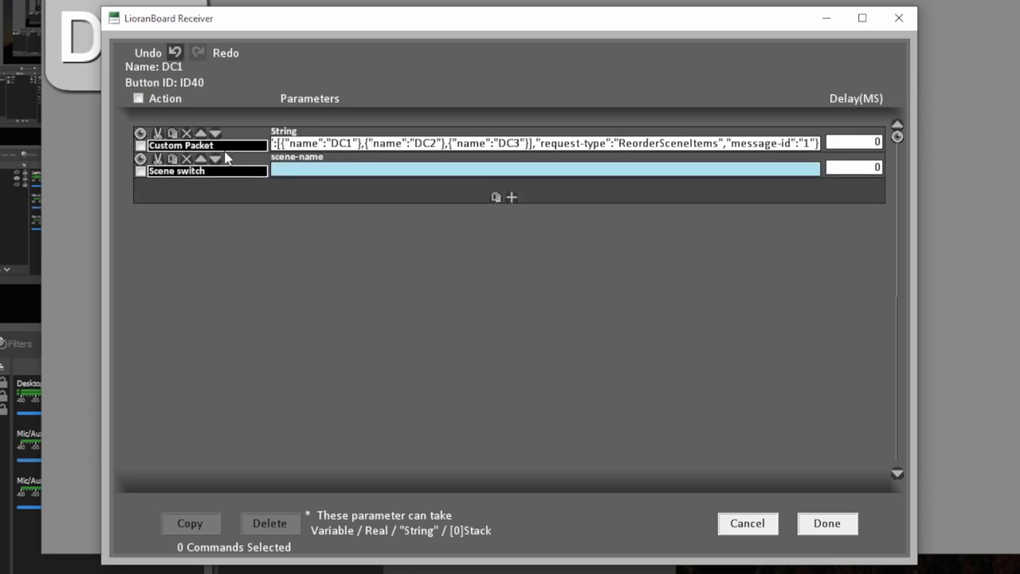
{"action": "left_click", "coordinate": [185, 173]}
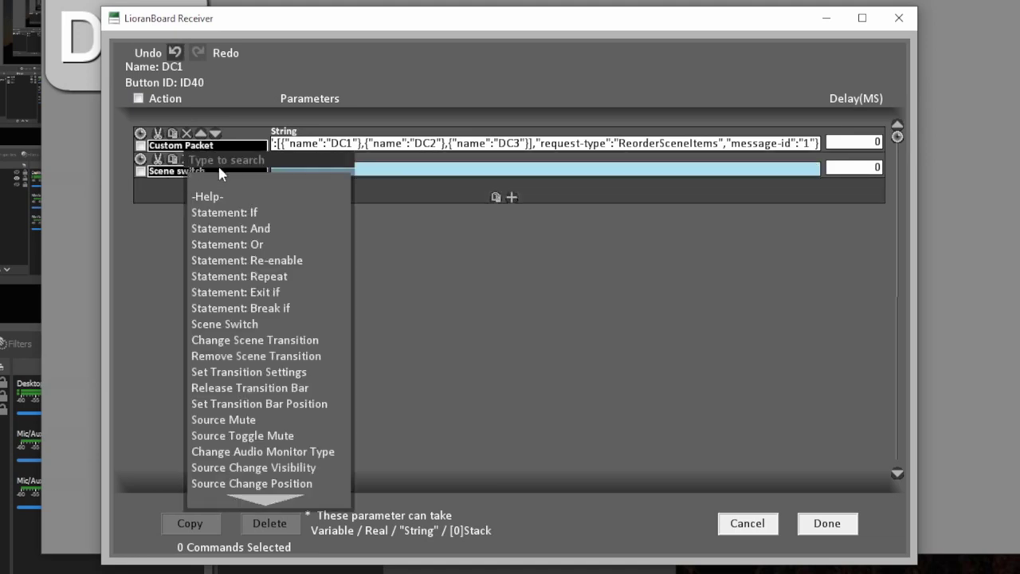
{"action": "type", "text": "sour"}
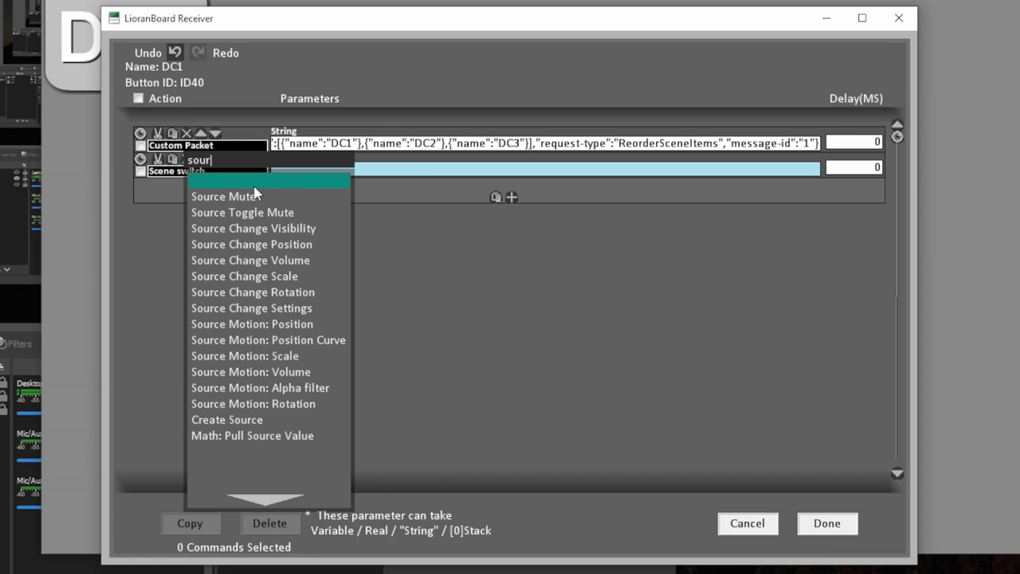
{"action": "left_click", "coordinate": [272, 231]}
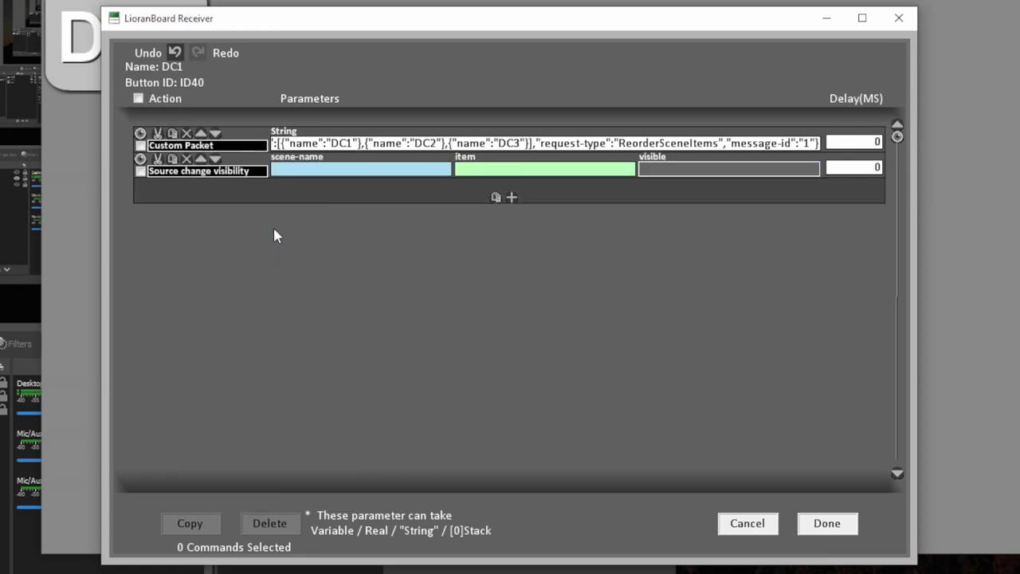
{"action": "left_click", "coordinate": [351, 170]}
{"action": "left_click", "coordinate": [385, 181]}
{"action": "left_click", "coordinate": [491, 170]}
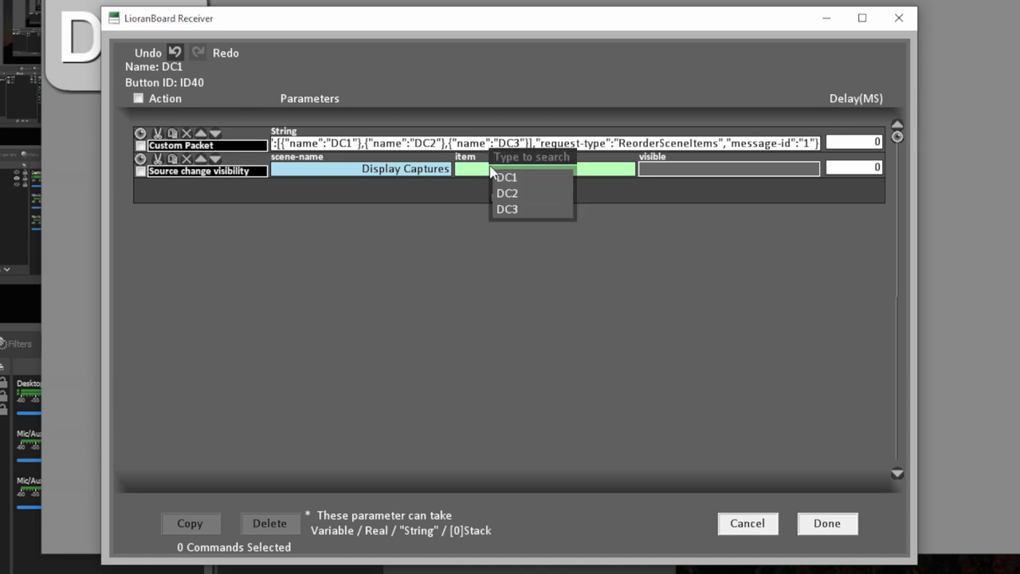
{"action": "left_click", "coordinate": [525, 179]}
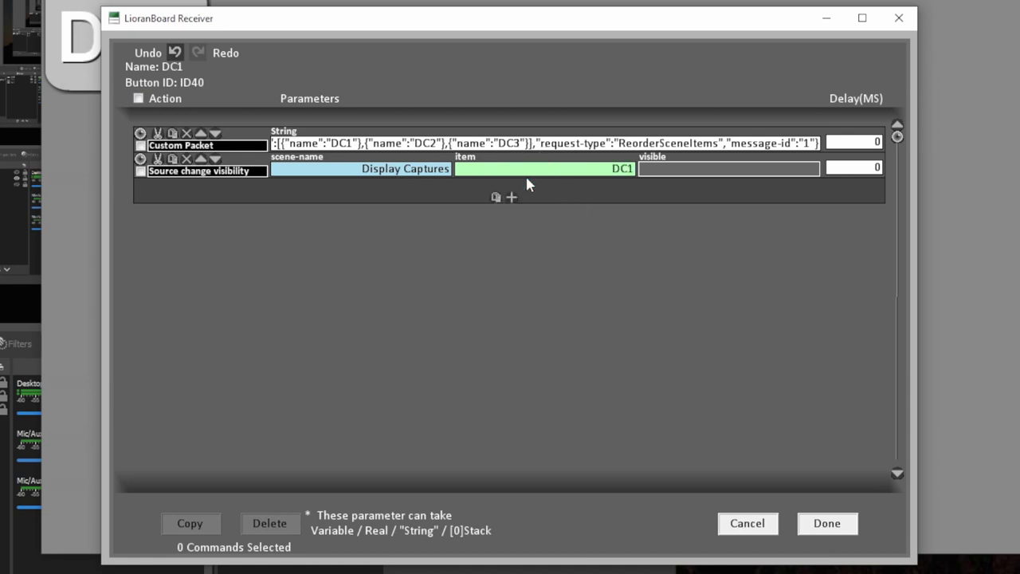
{"action": "left_click", "coordinate": [661, 168]}
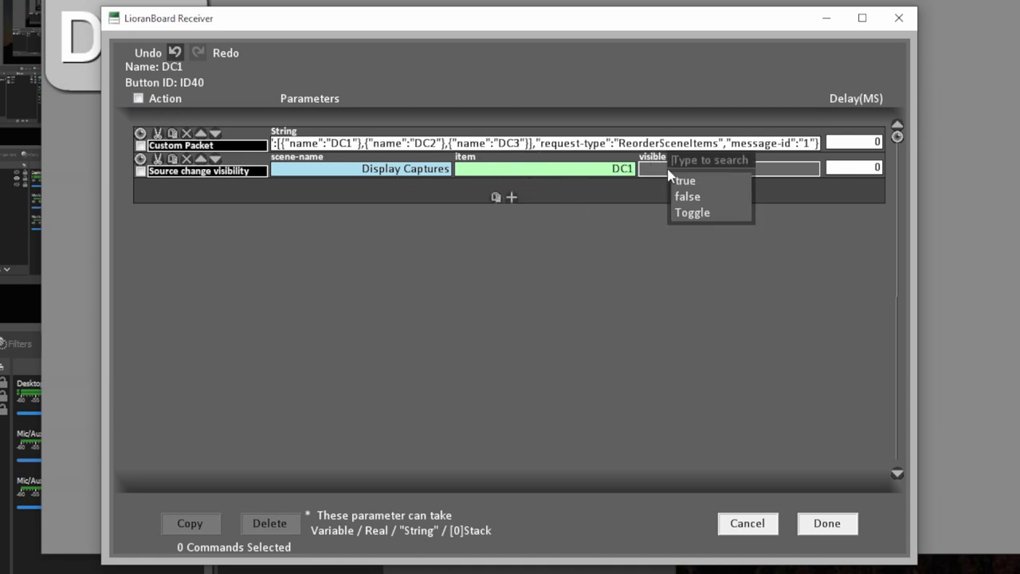
{"action": "left_click", "coordinate": [712, 181]}
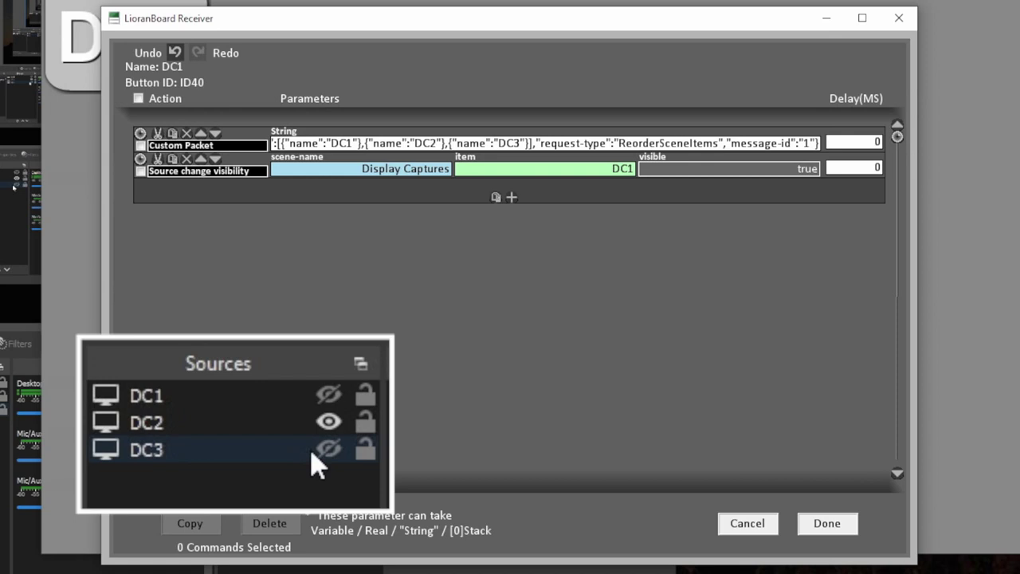
Duplicate the DC1 visibility command twice and point the copies at DC2 and DC3.
{"action": "left_click", "coordinate": [157, 159]}
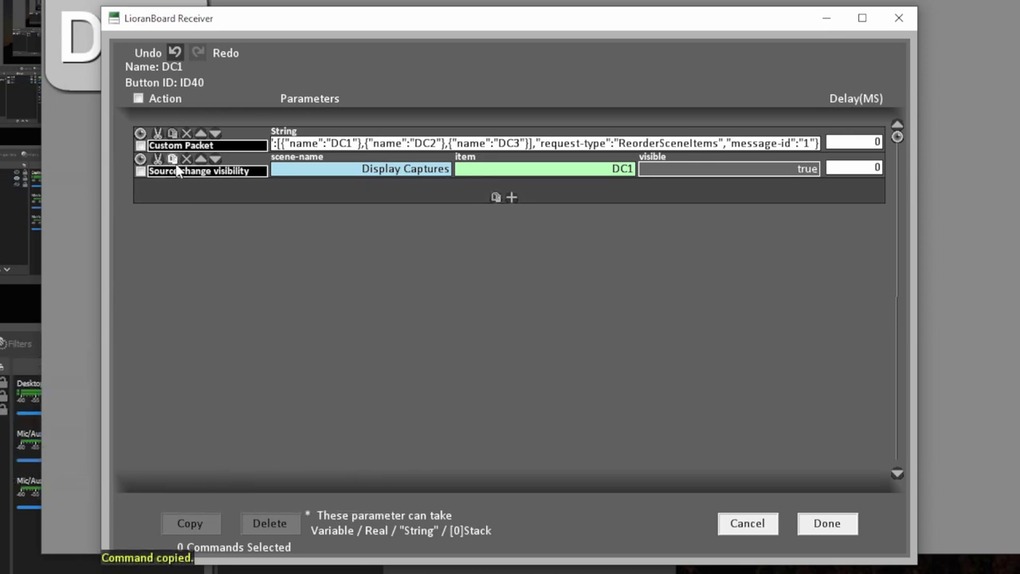
{"action": "left_click", "coordinate": [172, 158]}
{"action": "left_click", "coordinate": [173, 158]}
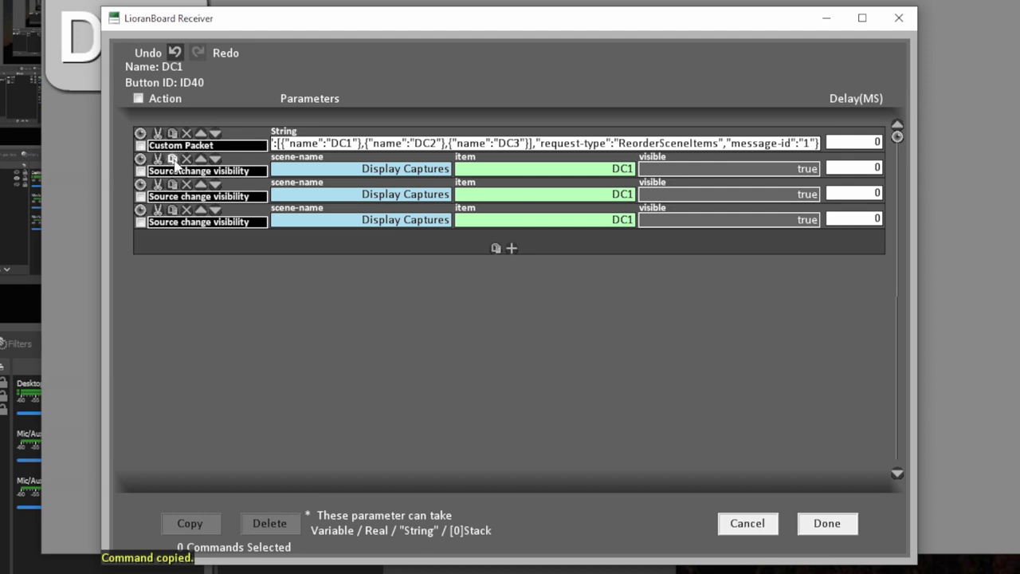
{"action": "left_click", "coordinate": [608, 194]}
{"action": "left_click", "coordinate": [634, 228]}
{"action": "left_click", "coordinate": [618, 220]}
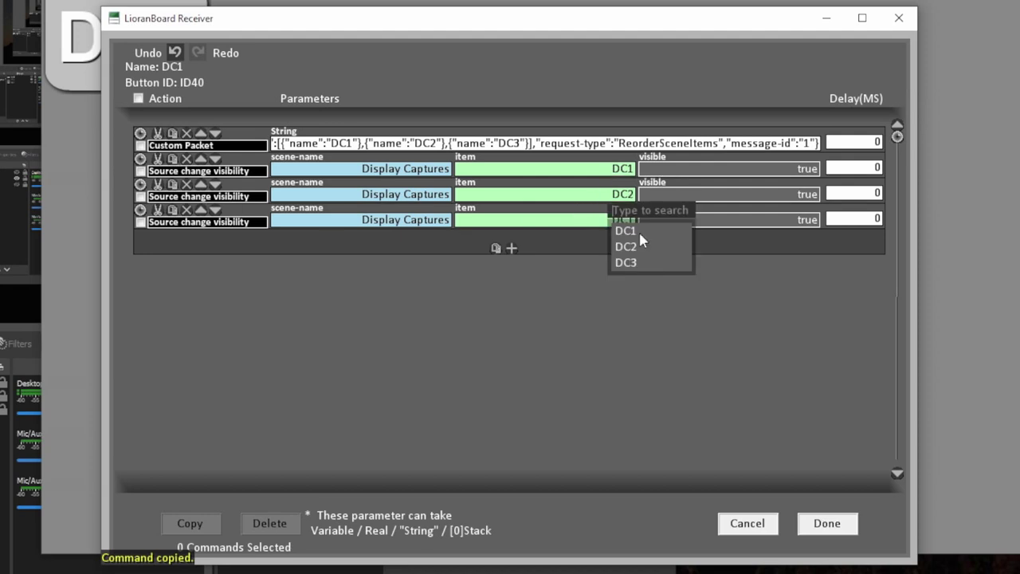
{"action": "left_click", "coordinate": [640, 257]}
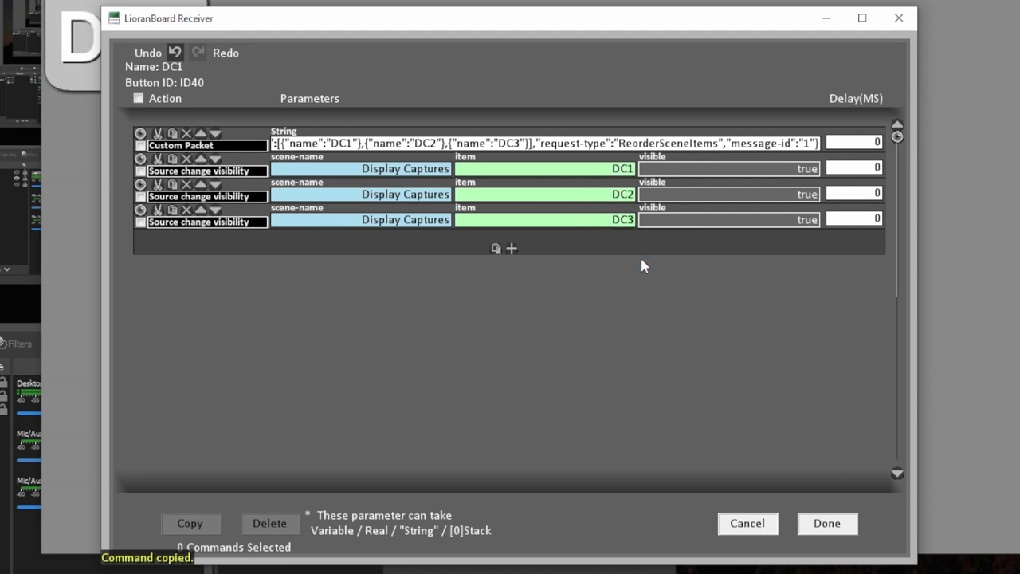
Set the DC2 and DC3 visibility commands to visible false.
{"action": "left_click", "coordinate": [786, 194]}
{"action": "left_click", "coordinate": [815, 222]}
{"action": "left_click", "coordinate": [789, 220]}
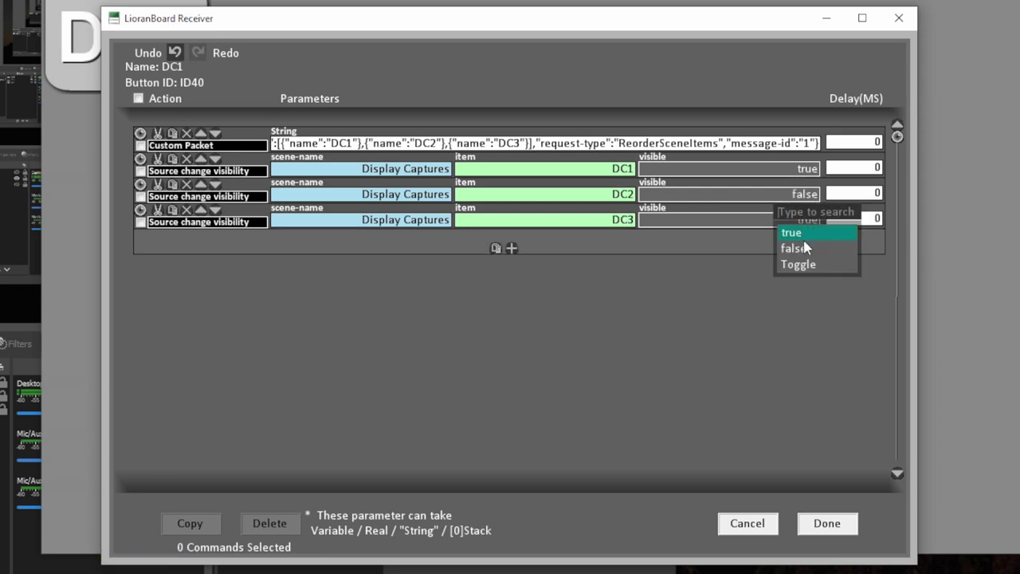
{"action": "left_click", "coordinate": [802, 246]}
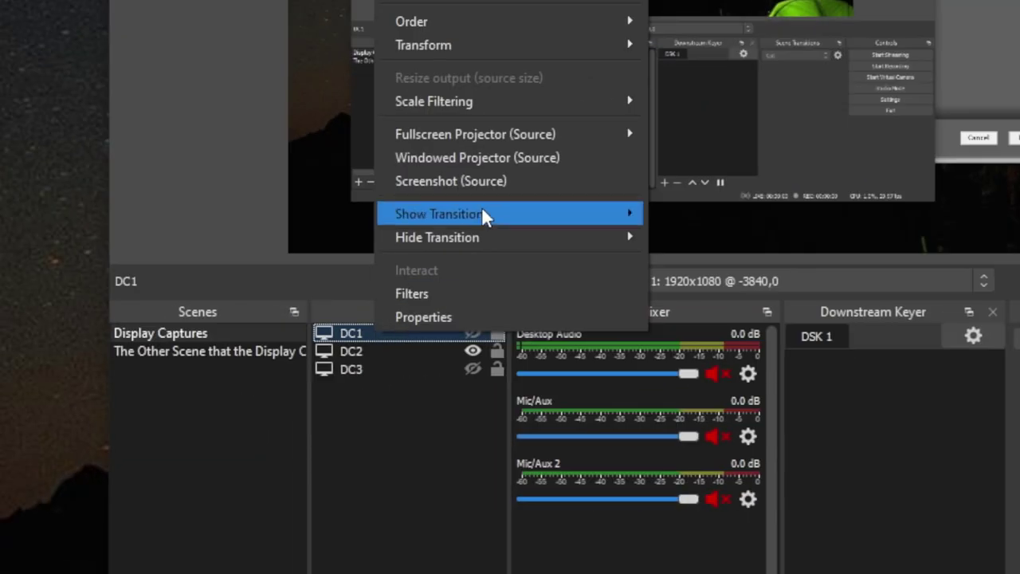
{"action": "mouse_move", "coordinate": [482, 208]}
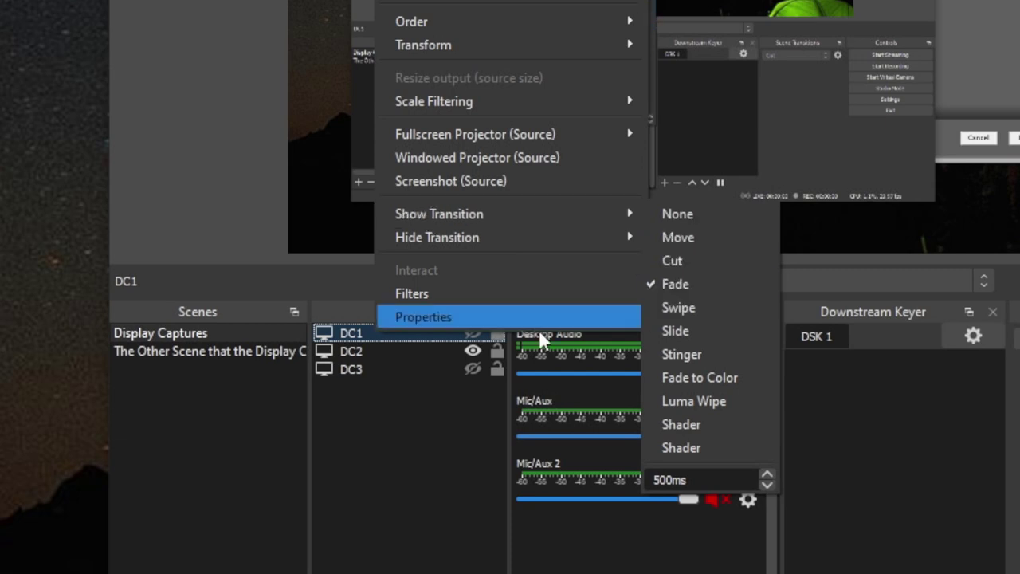
{"action": "left_click", "coordinate": [395, 410]}
{"action": "left_click", "coordinate": [474, 333]}
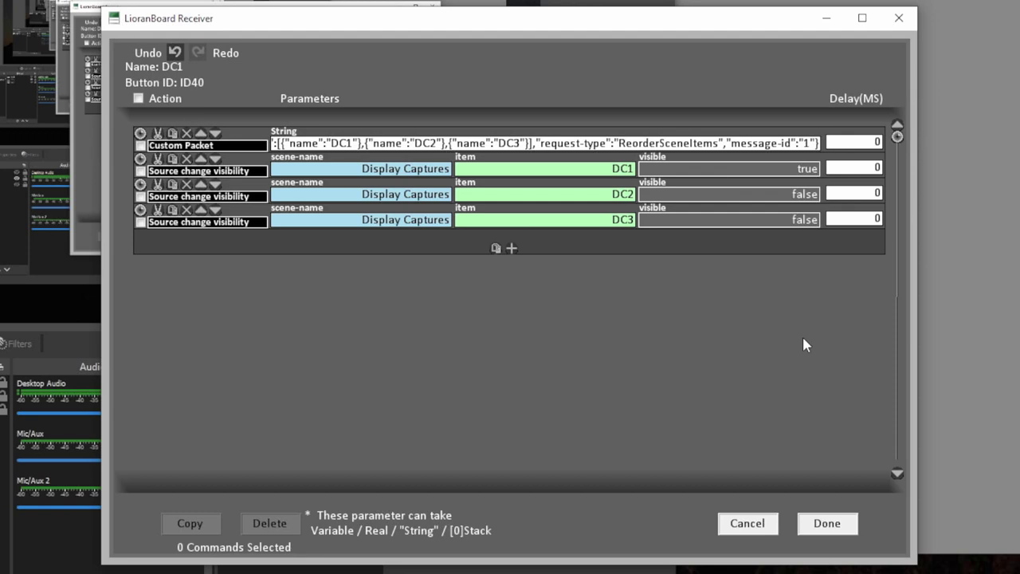
Give the DC2 and DC3 hide commands a 500 ms delay and close the editors.
{"action": "left_click", "coordinate": [854, 197]}
{"action": "type", "text": "500"}
{"action": "left_click", "coordinate": [855, 223]}
{"action": "left_click", "coordinate": [828, 526]}
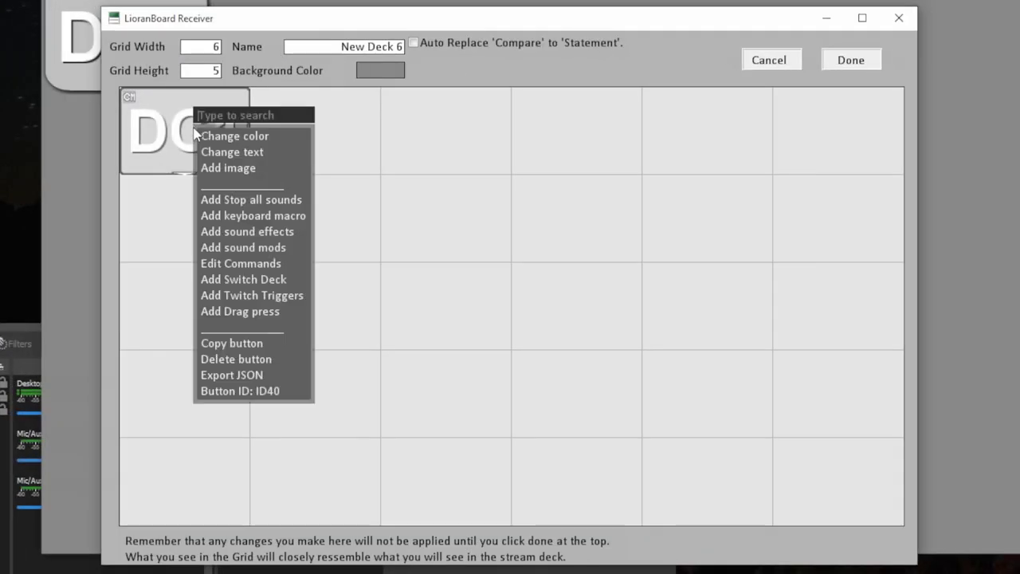
Paste two copies of the DC1 button into the next two cells of the top row.
{"action": "left_click", "coordinate": [237, 351]}
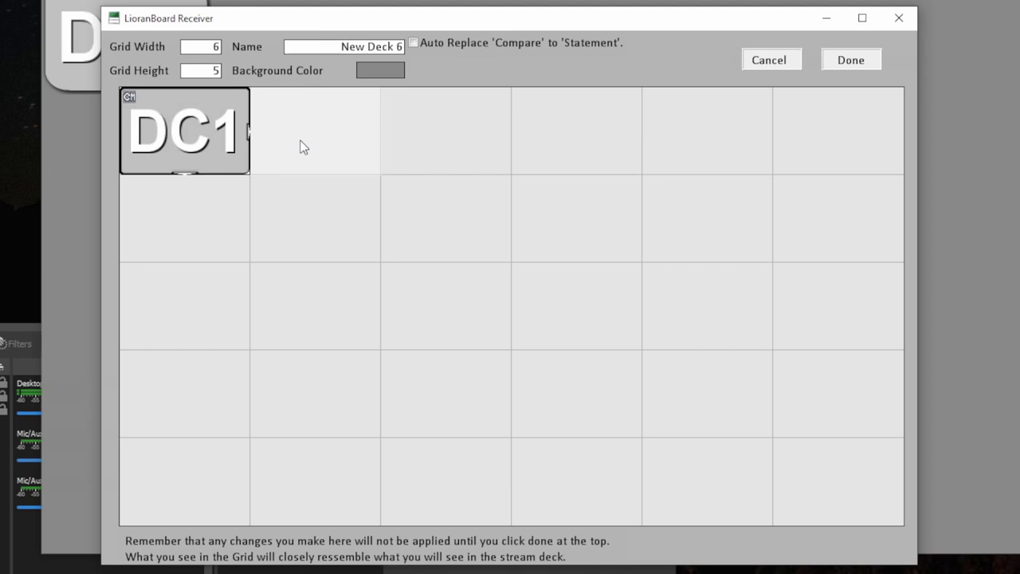
{"action": "left_click", "coordinate": [300, 140]}
{"action": "left_click", "coordinate": [540, 242]}
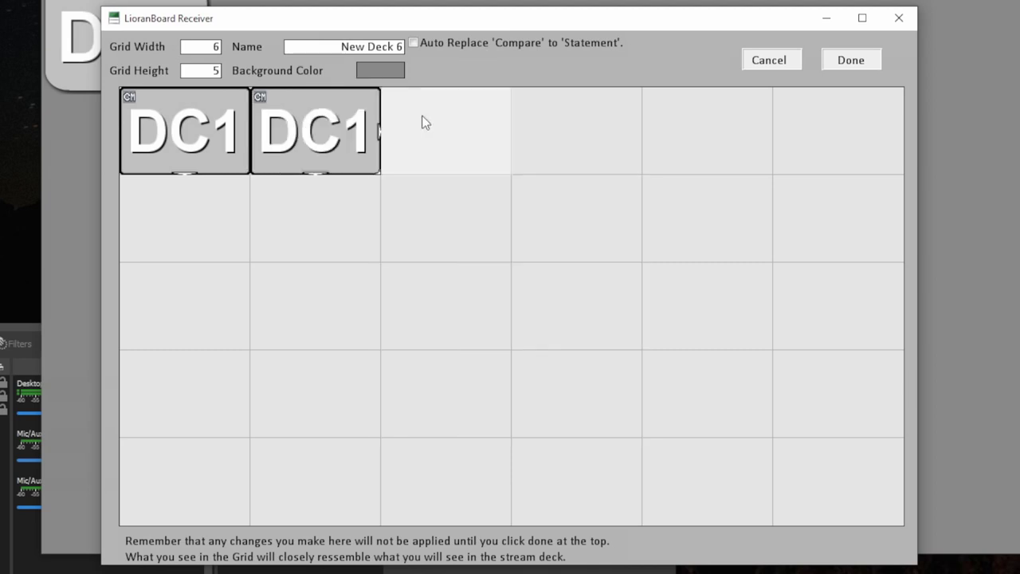
{"action": "left_click", "coordinate": [435, 129]}
{"action": "left_click", "coordinate": [554, 267]}
Relabel the copied buttons DC2 and DC3.
{"action": "right_click", "coordinate": [301, 104]}
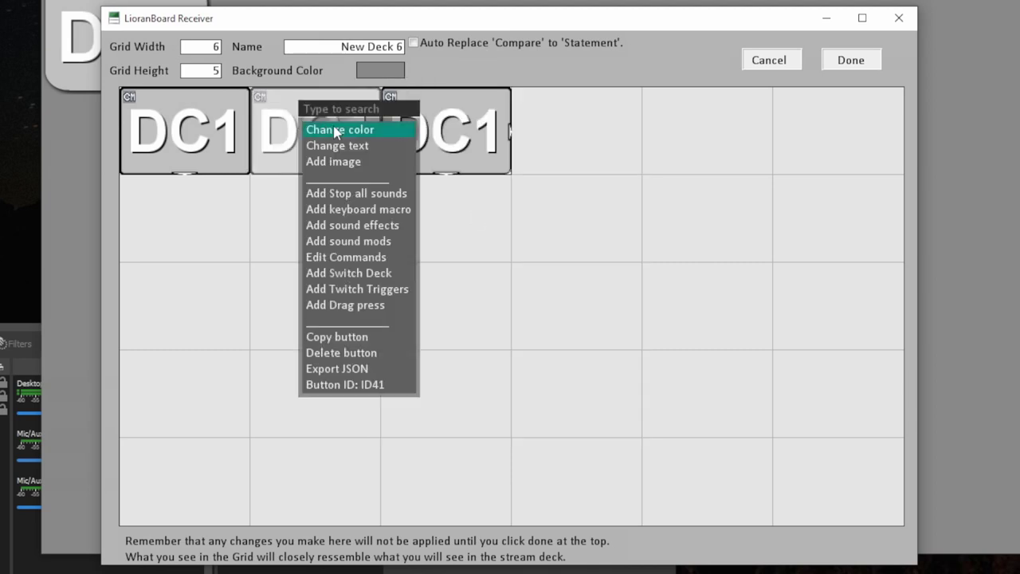
{"action": "left_click", "coordinate": [346, 147]}
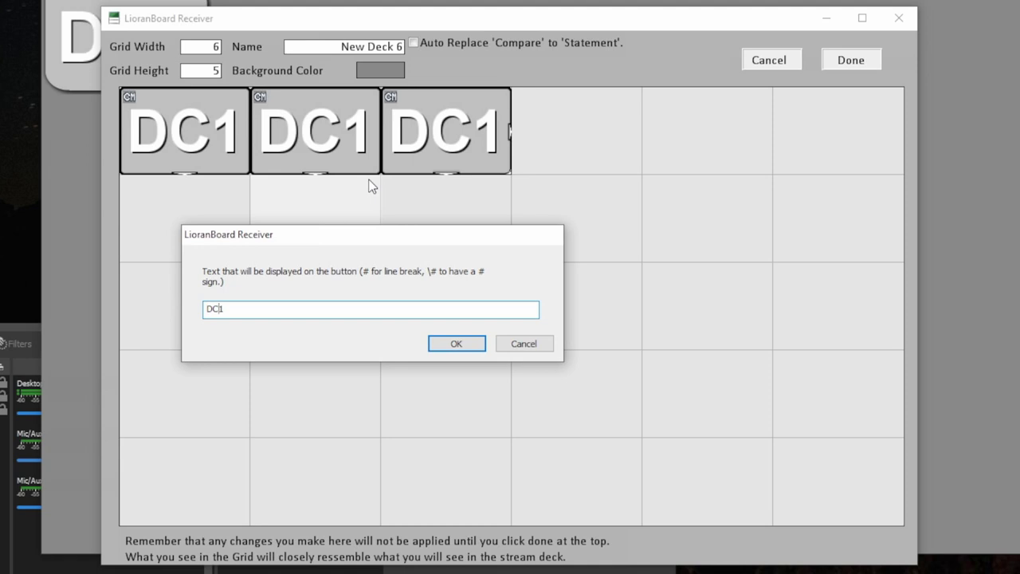
{"action": "key", "text": "Return"}
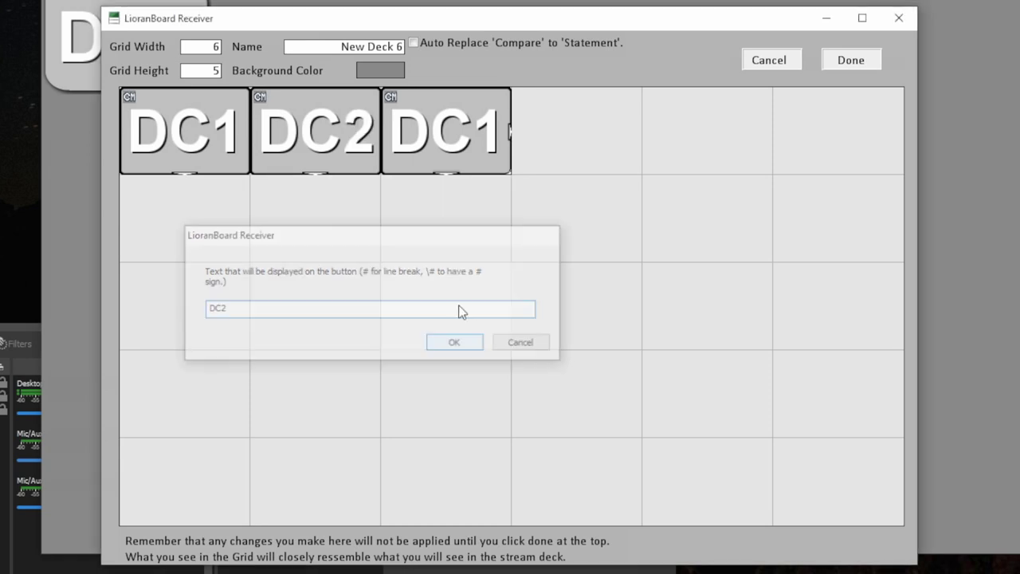
{"action": "right_click", "coordinate": [426, 102]}
{"action": "left_click", "coordinate": [466, 155]}
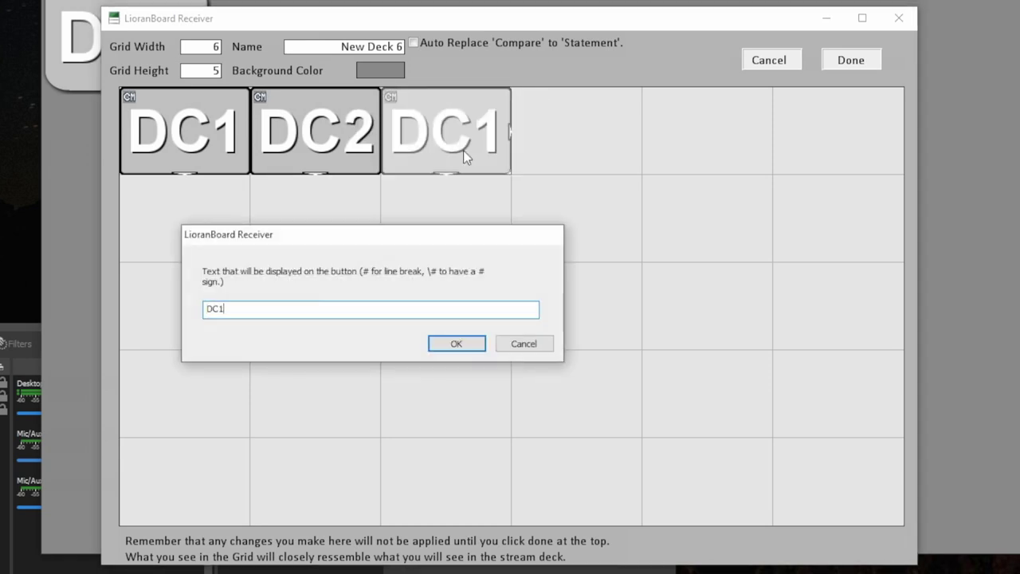
{"action": "type", "text": "DC3"}
{"action": "left_click", "coordinate": [450, 346]}
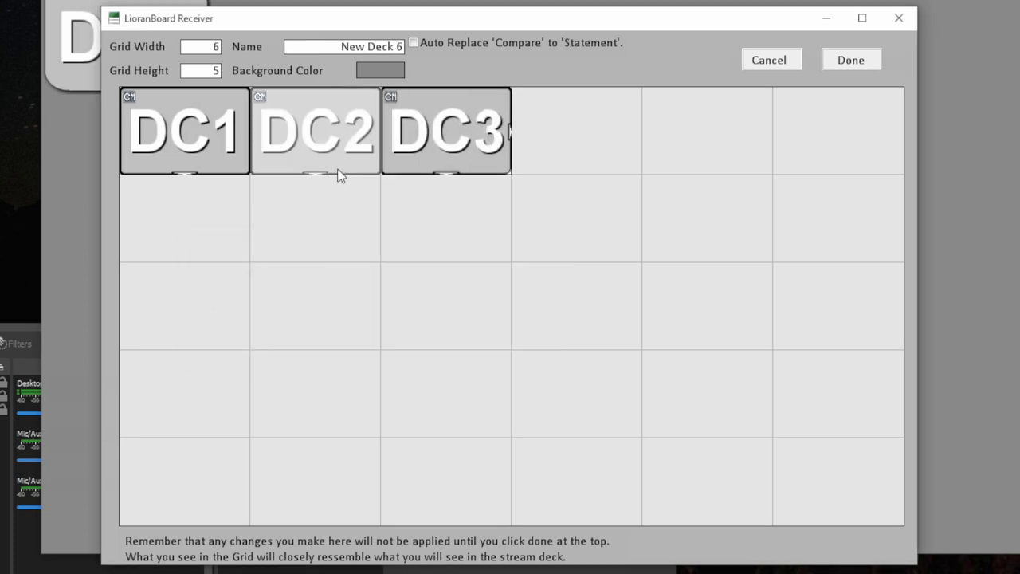
Correct the second source name in the DC2 button's reorder packet string.
{"action": "right_click", "coordinate": [304, 128]}
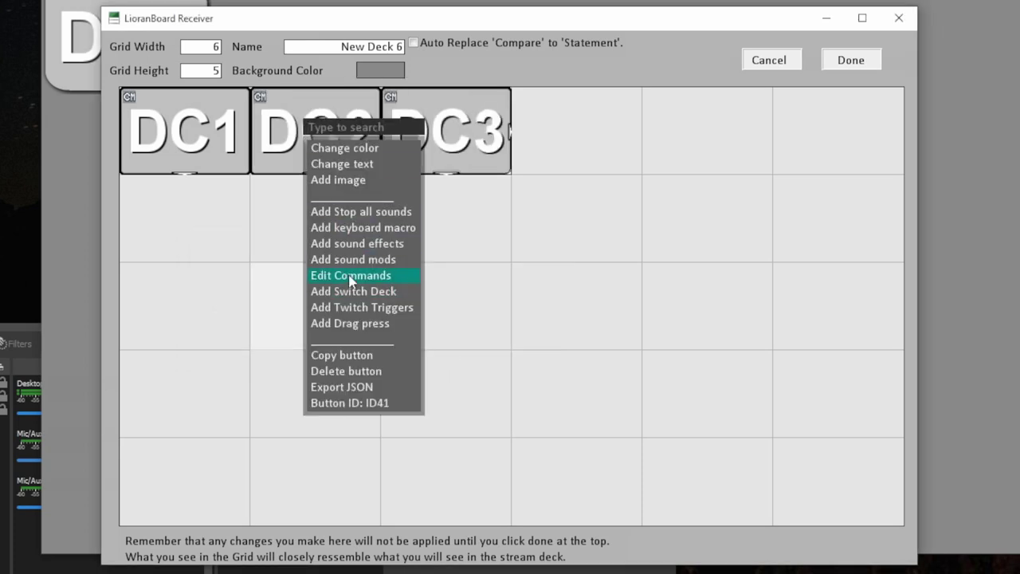
{"action": "left_click", "coordinate": [350, 276]}
{"action": "left_click", "coordinate": [351, 145]}
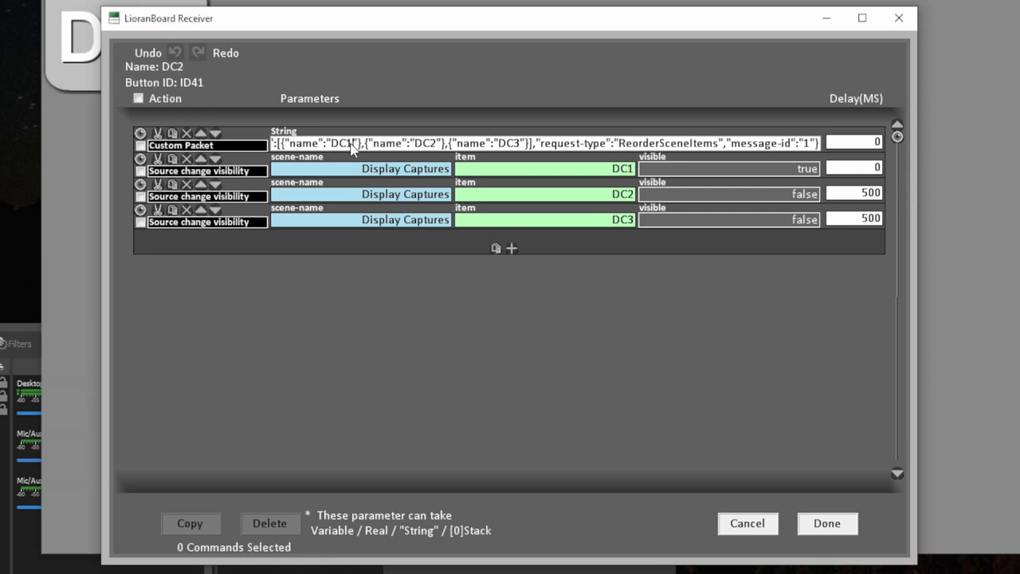
{"action": "mouse_move", "coordinate": [382, 160]}
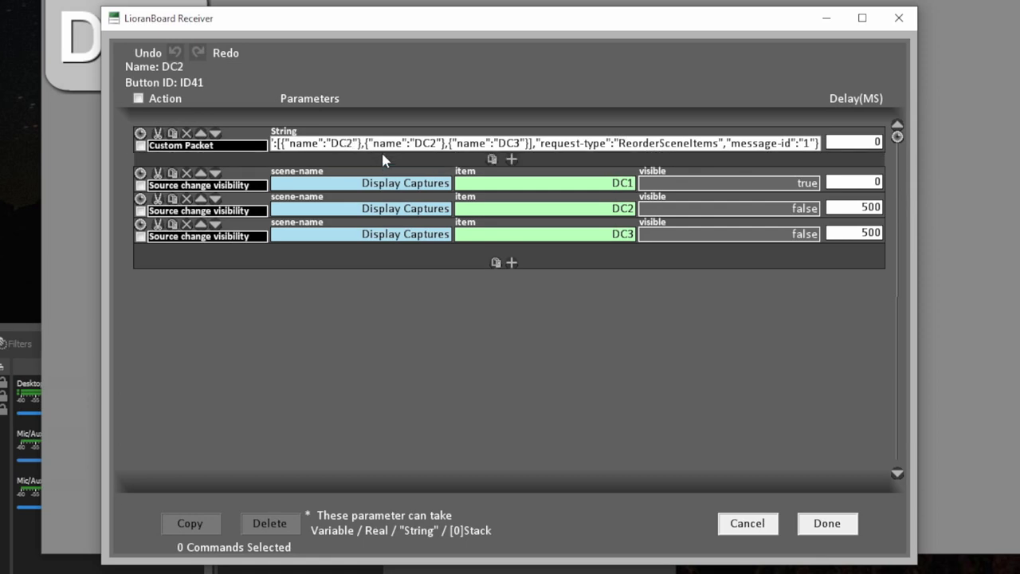
{"action": "key", "text": "BackSpace"}
{"action": "type", "text": "1"}
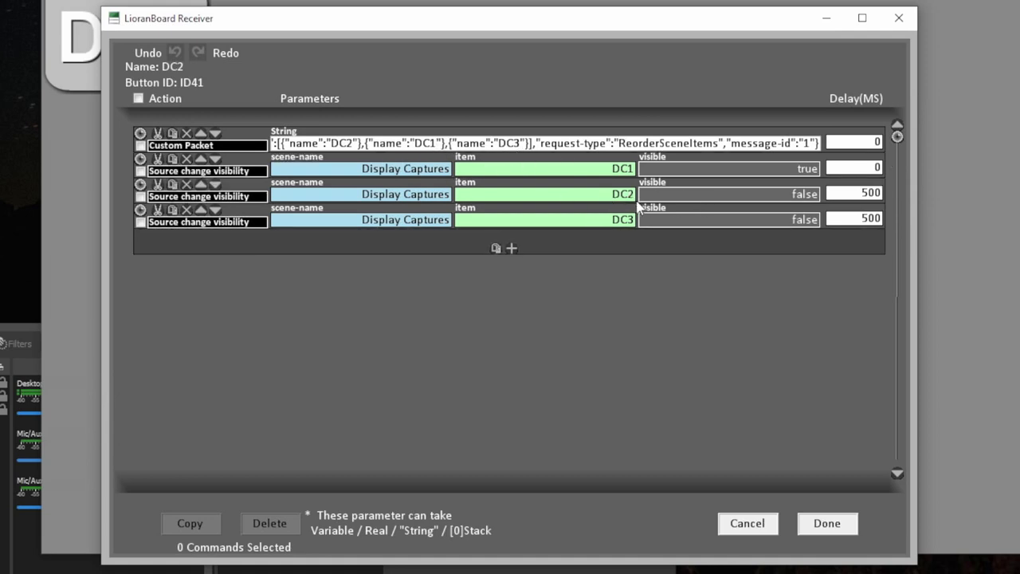
Make DC2 visible and hide DC1 after a 500 ms delay, then save DC2's commands.
{"action": "left_click", "coordinate": [803, 195]}
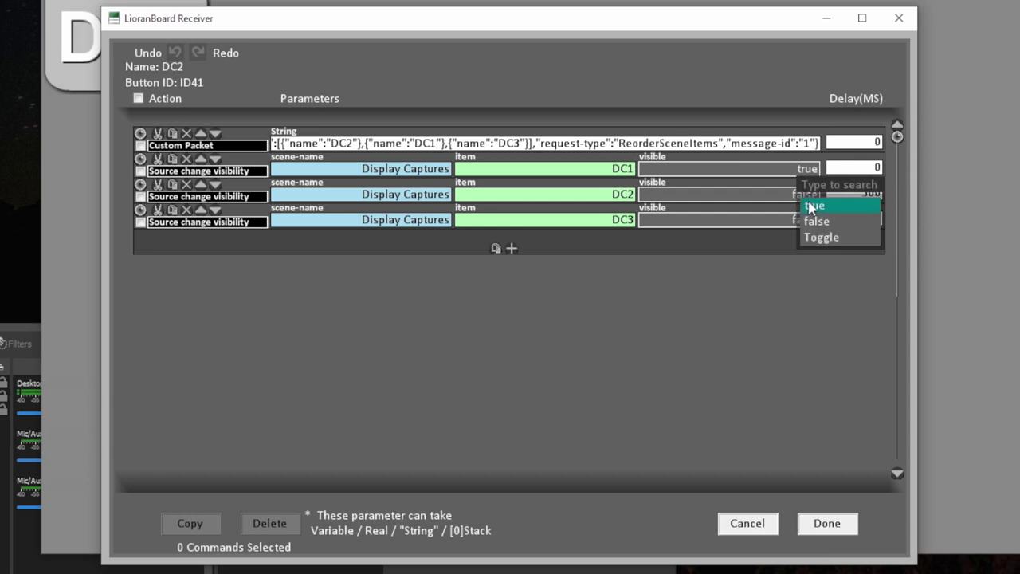
{"action": "left_click", "coordinate": [818, 207]}
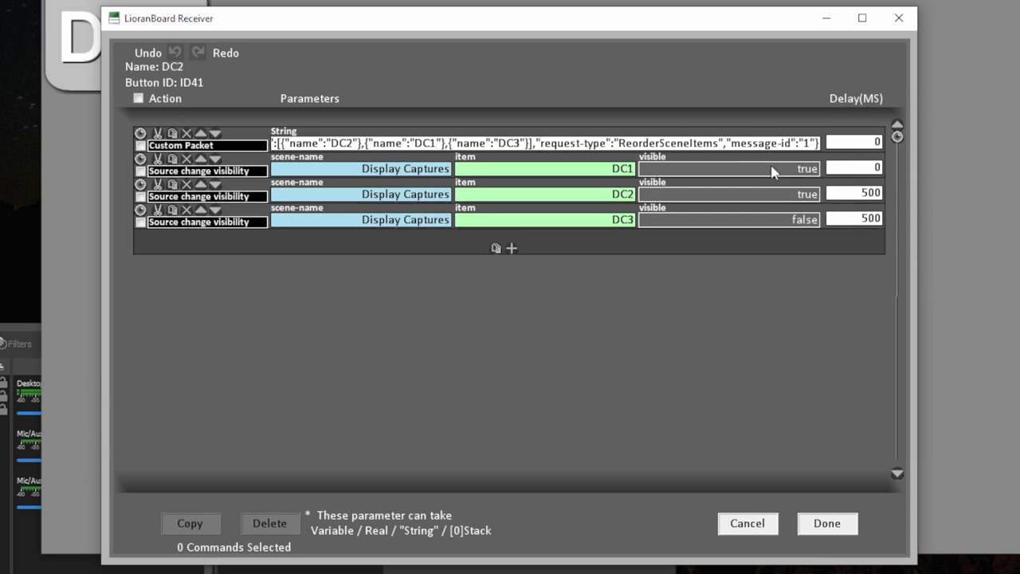
{"action": "left_click", "coordinate": [771, 171]}
{"action": "left_click", "coordinate": [804, 197]}
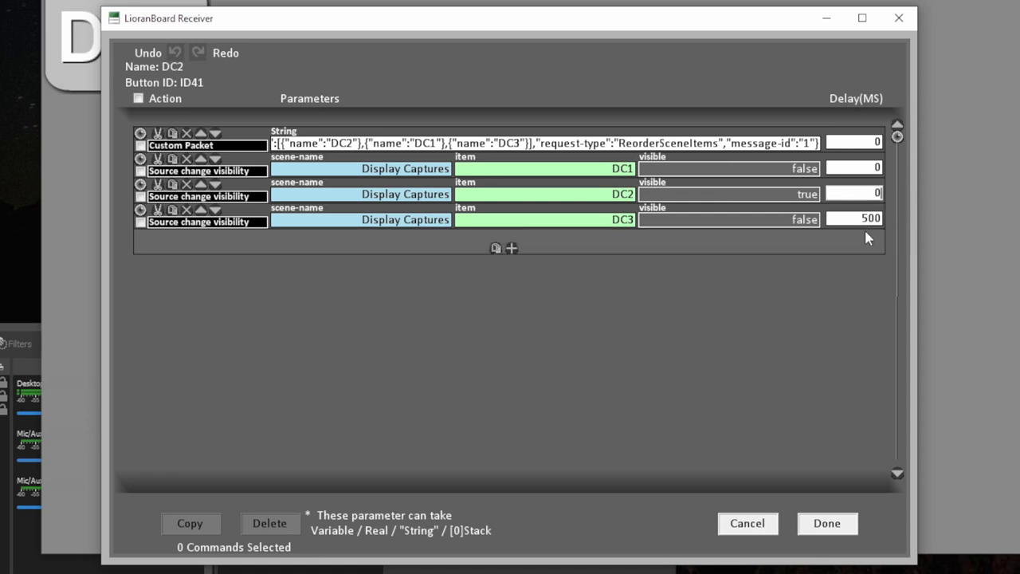
{"action": "left_click", "coordinate": [864, 174]}
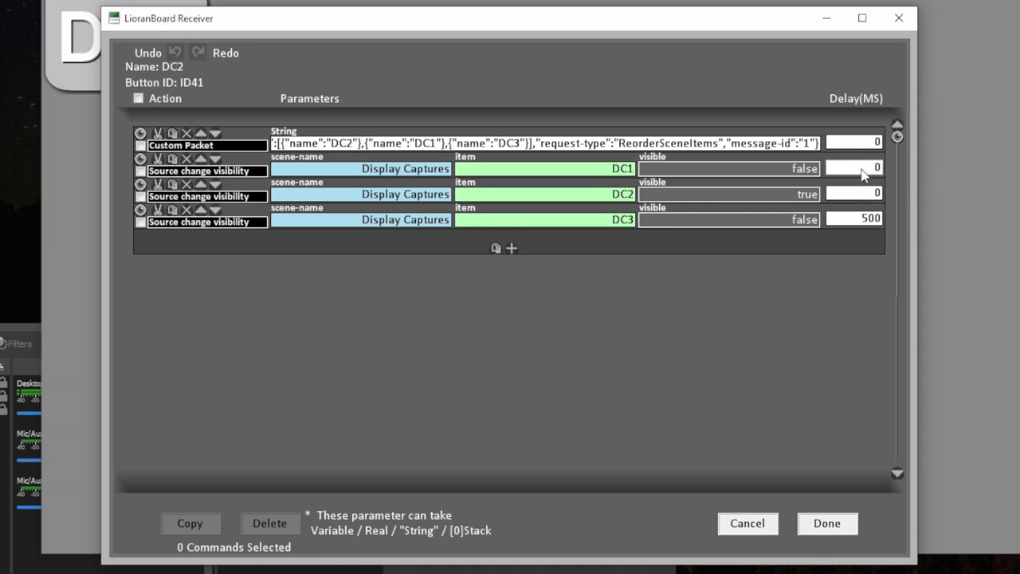
{"action": "type", "text": "500"}
{"action": "left_click", "coordinate": [827, 523]}
Review the DC3 button's commands and save them.
{"action": "right_click", "coordinate": [399, 112]}
{"action": "left_click", "coordinate": [479, 152]}
{"action": "left_click", "coordinate": [797, 168]}
{"action": "left_click", "coordinate": [810, 189]}
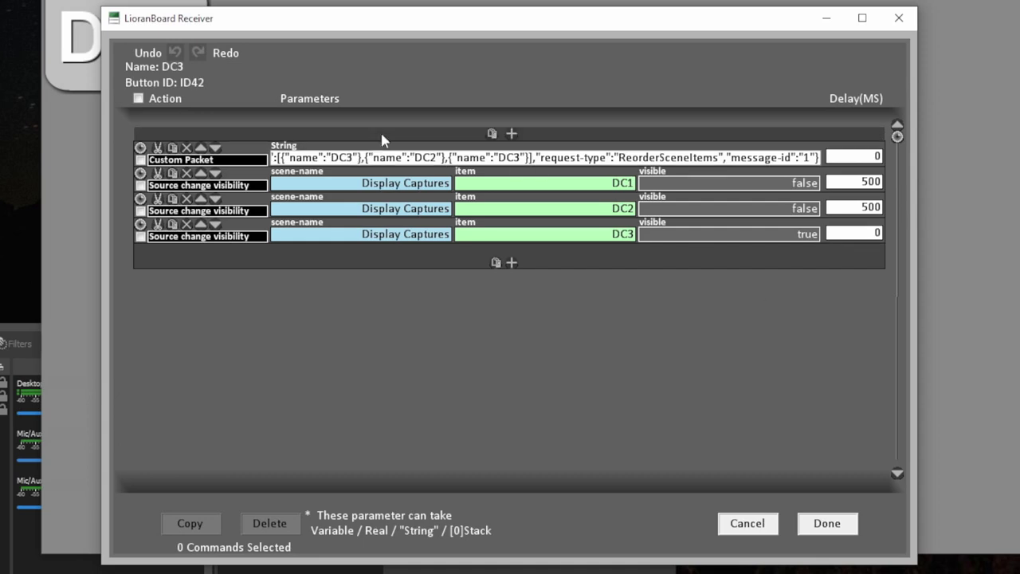
{"action": "left_click", "coordinate": [826, 523]}
Save the deck and test DC2 and DC1 on the Stream Deck, ending with DC1 visible in OBS.
{"action": "left_click", "coordinate": [848, 60]}
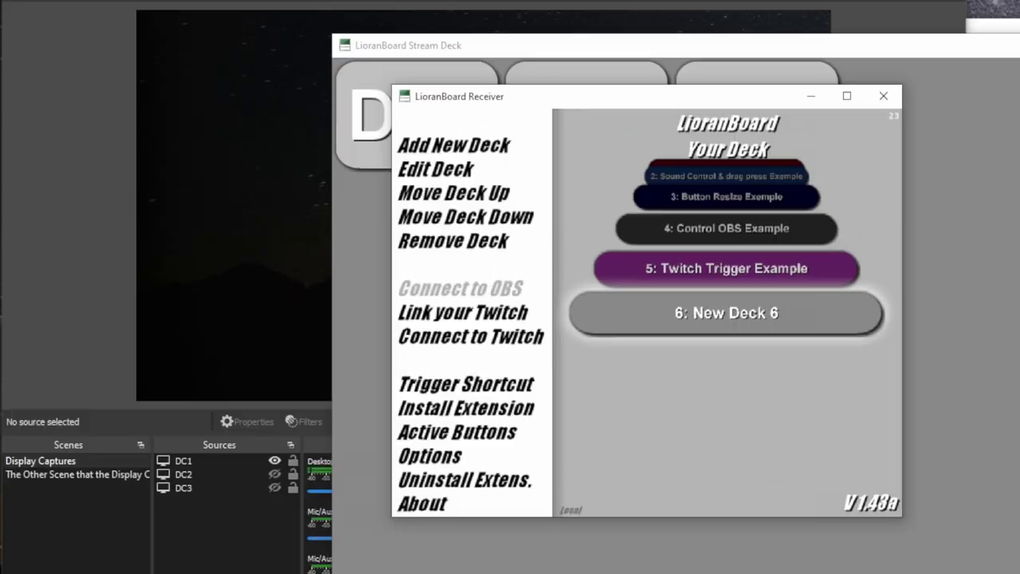
{"action": "left_click", "coordinate": [830, 57]}
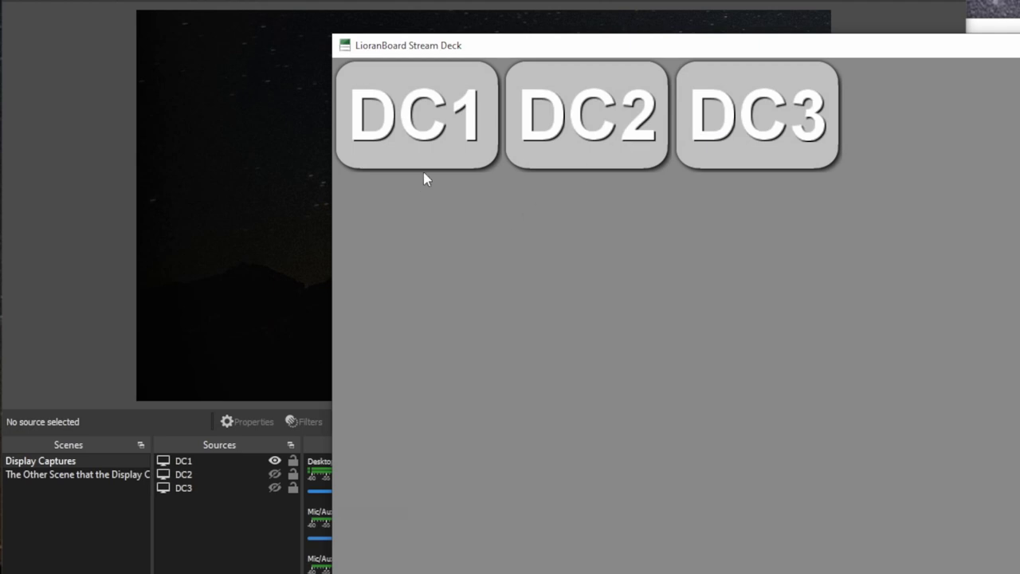
{"action": "left_click", "coordinate": [584, 129]}
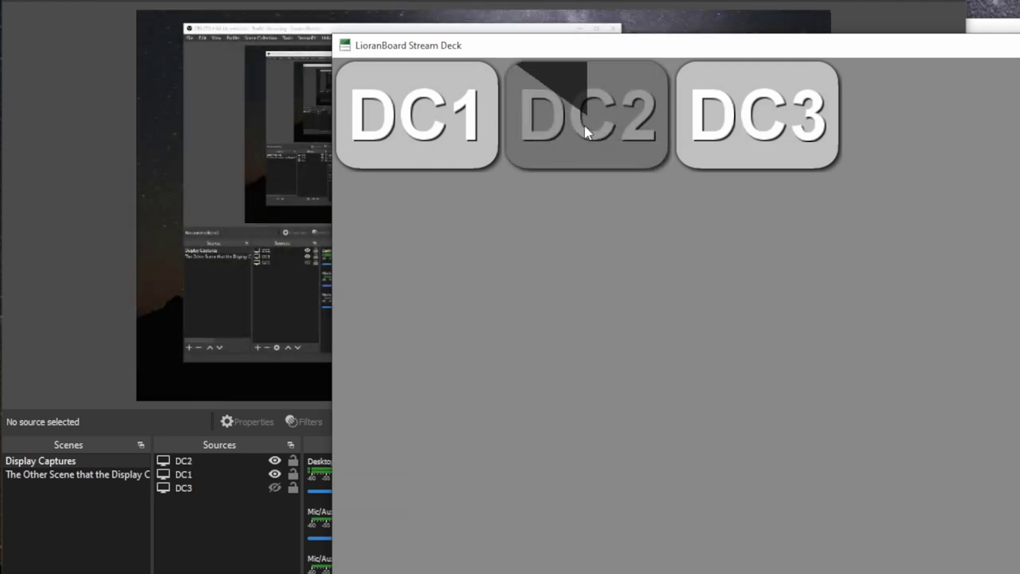
{"action": "left_click", "coordinate": [433, 96]}
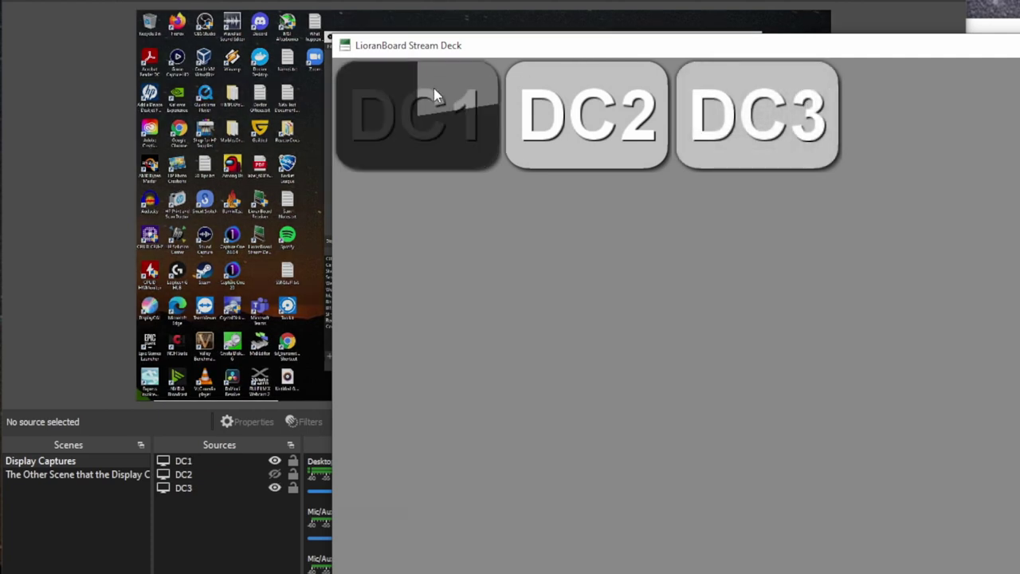
{"action": "left_click_drag", "start_coordinate": [460, 52], "coordinate": [787, 71]}
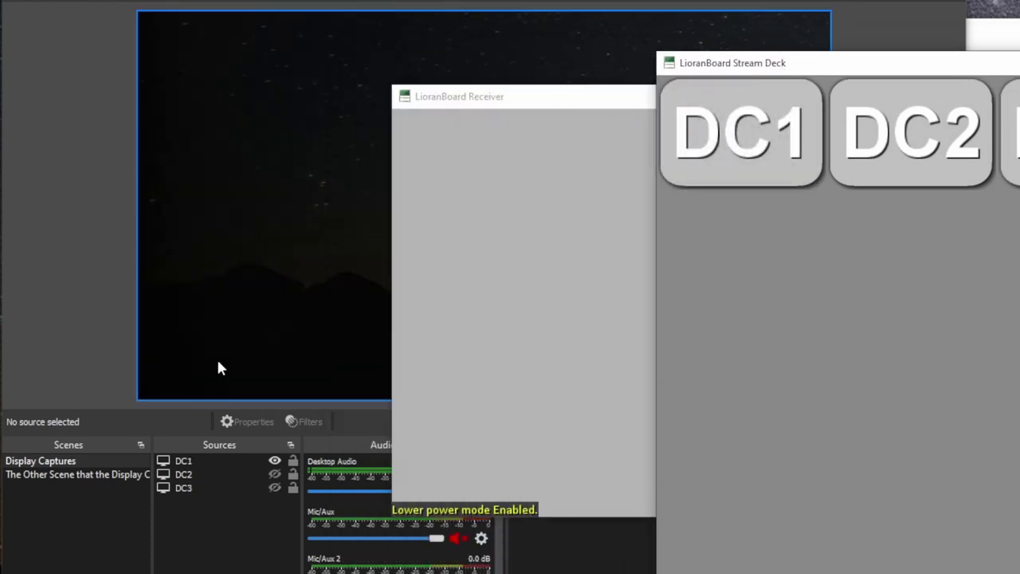
{"action": "left_click", "coordinate": [902, 156]}
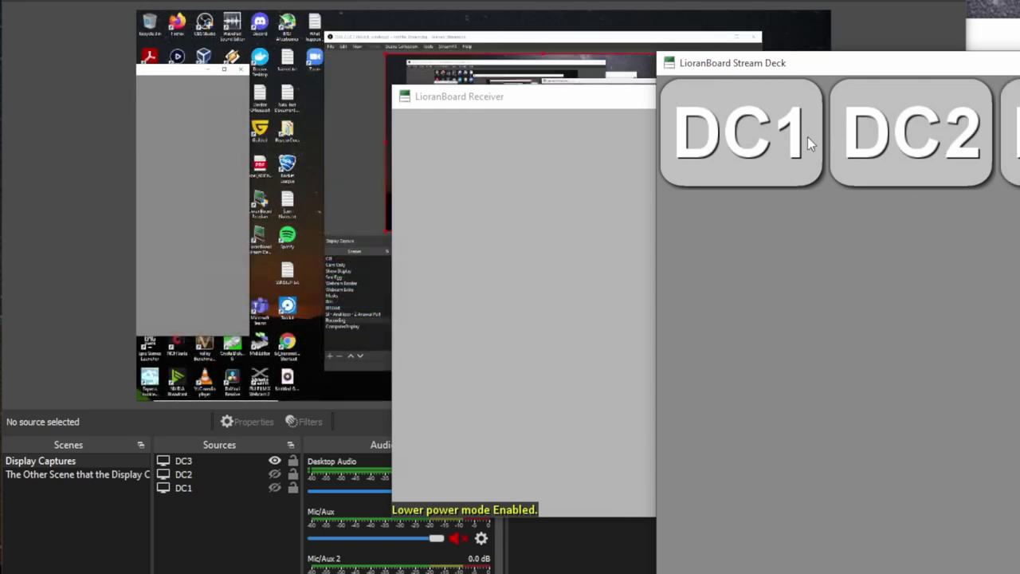
{"action": "left_click", "coordinate": [786, 138]}
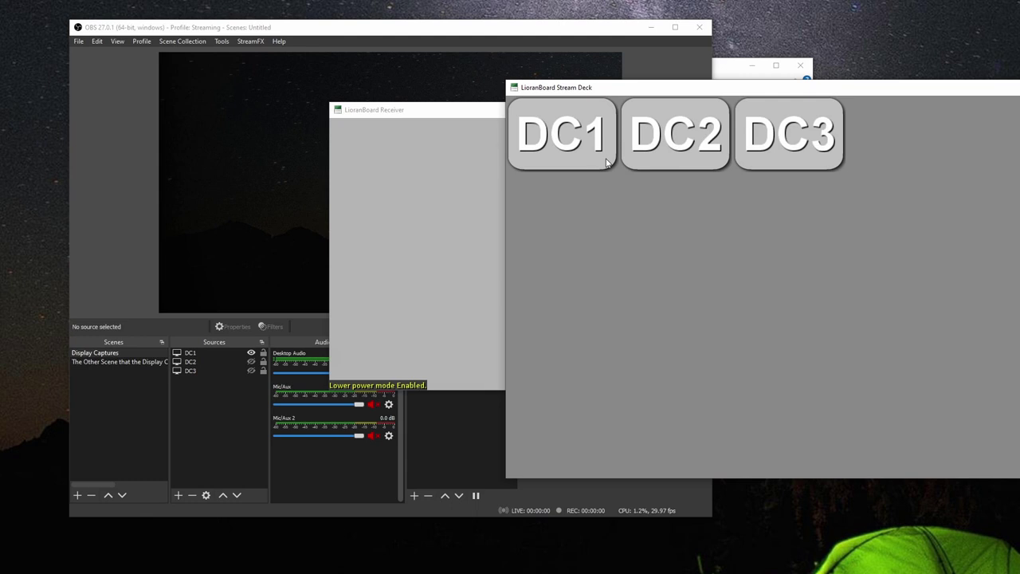
Add the existing Display Captures scene as a Scene source in the other OBS scene.
{"action": "left_click_drag", "start_coordinate": [780, 89], "coordinate": [590, 89]}
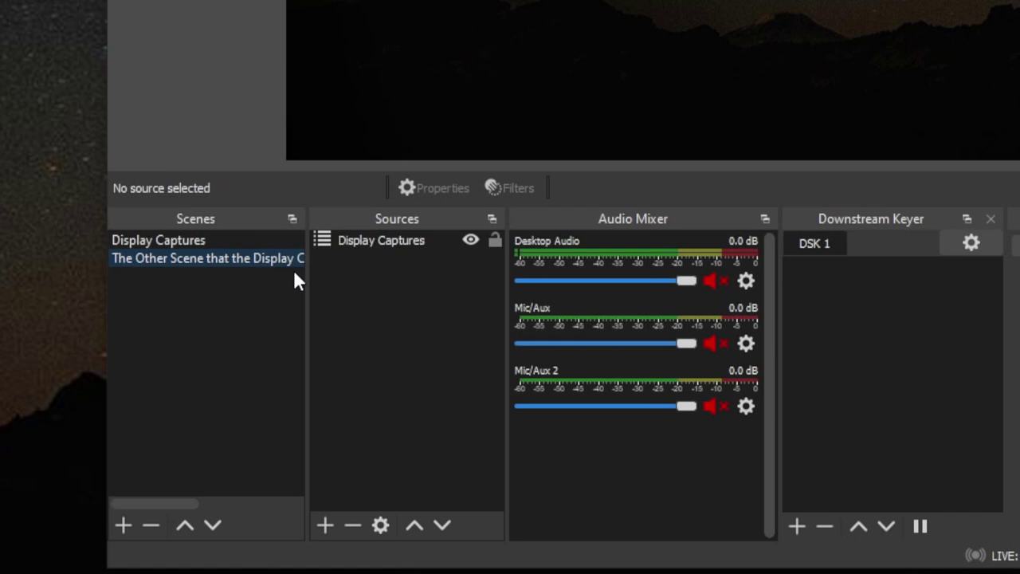
{"action": "left_click", "coordinate": [325, 524]}
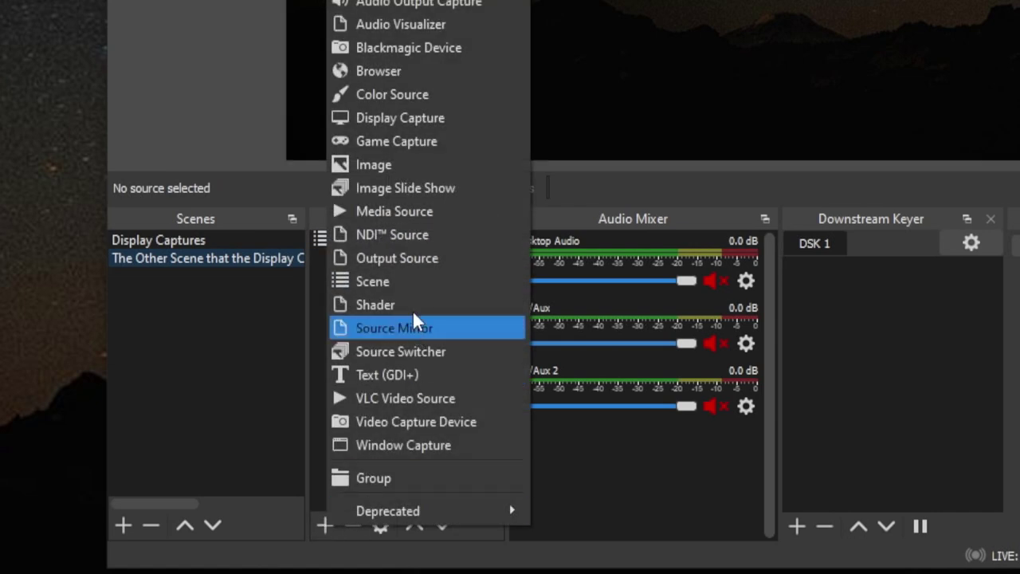
{"action": "left_click", "coordinate": [402, 283]}
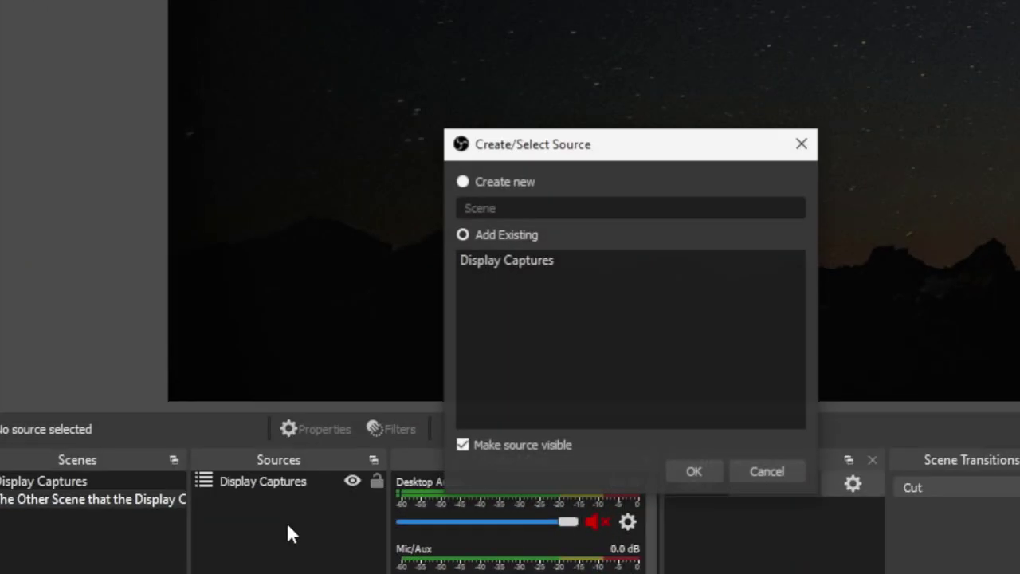
{"action": "left_click", "coordinate": [513, 266]}
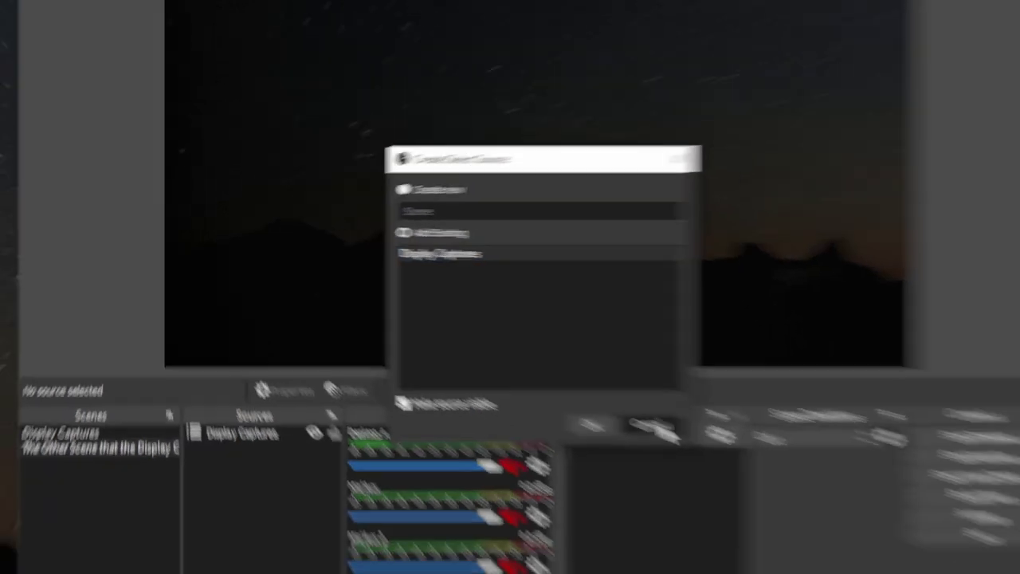
Test DC2, DC1, DC2 and DC3 on the Stream Deck against the nested Display Captures scene.
{"action": "left_click", "coordinate": [654, 429]}
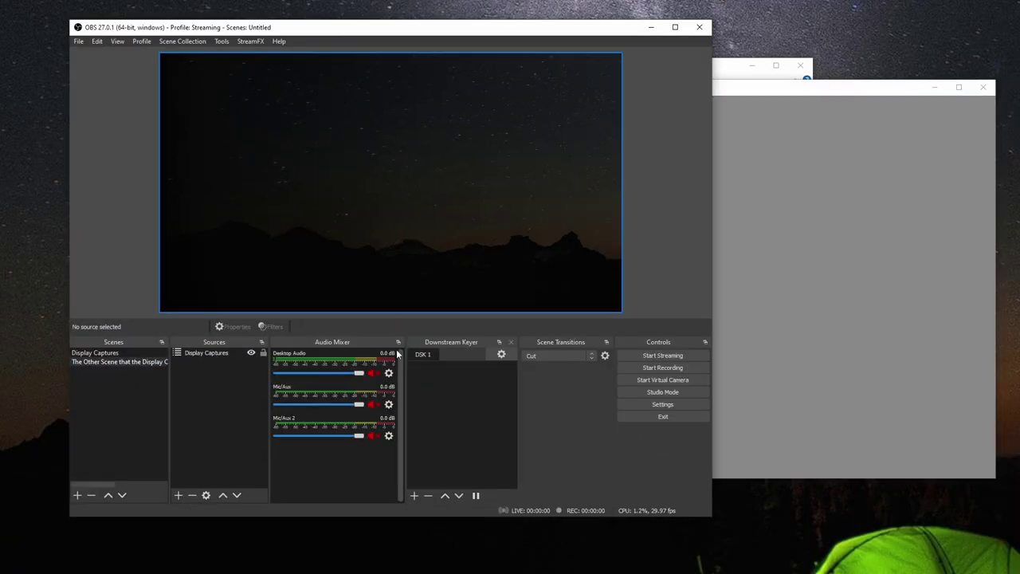
{"action": "left_click", "coordinate": [713, 154]}
{"action": "left_click_drag", "start_coordinate": [637, 95], "coordinate": [782, 100]}
{"action": "left_click", "coordinate": [677, 157]}
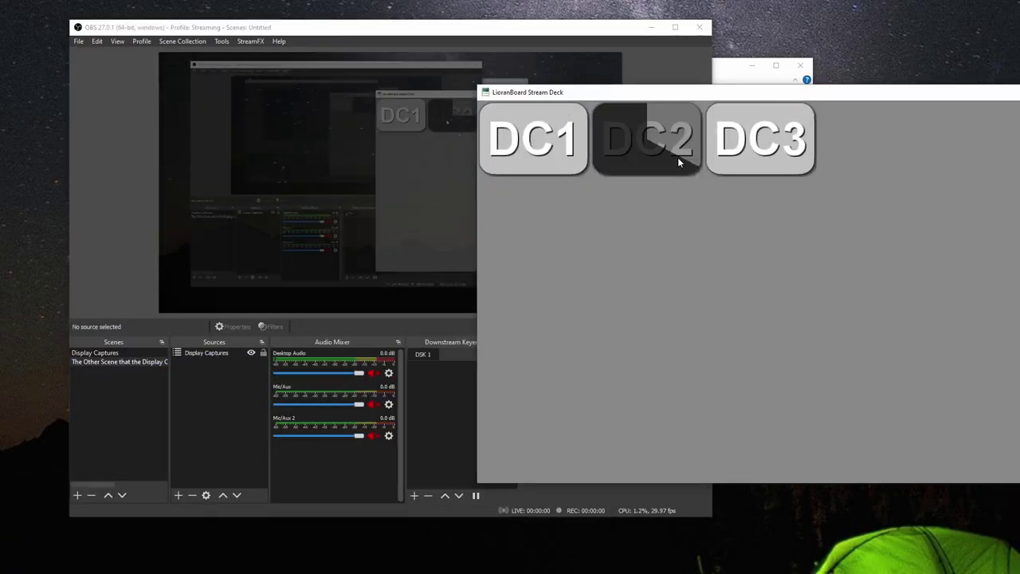
{"action": "left_click", "coordinate": [543, 158]}
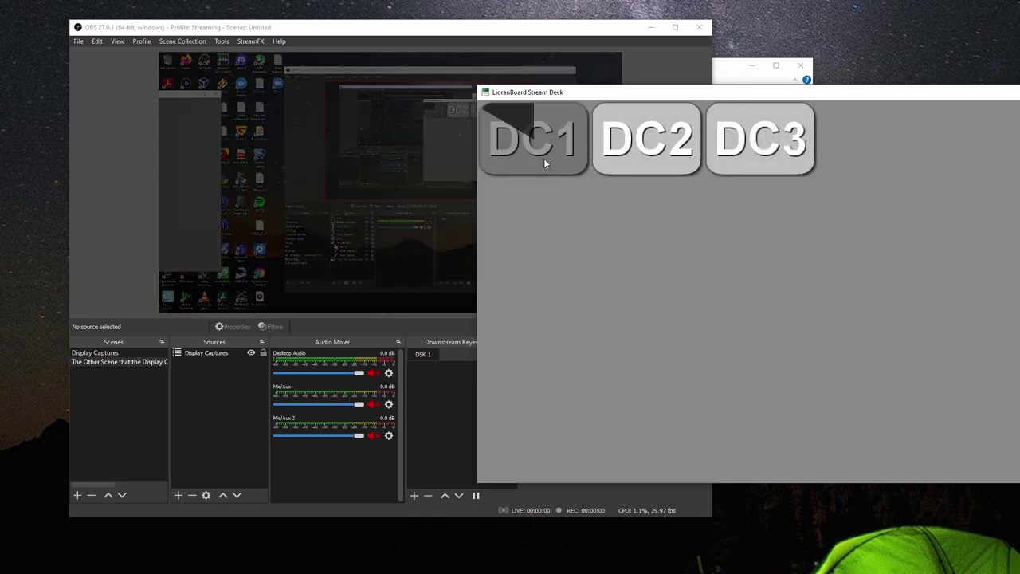
{"action": "left_click", "coordinate": [627, 155]}
{"action": "left_click", "coordinate": [738, 148]}
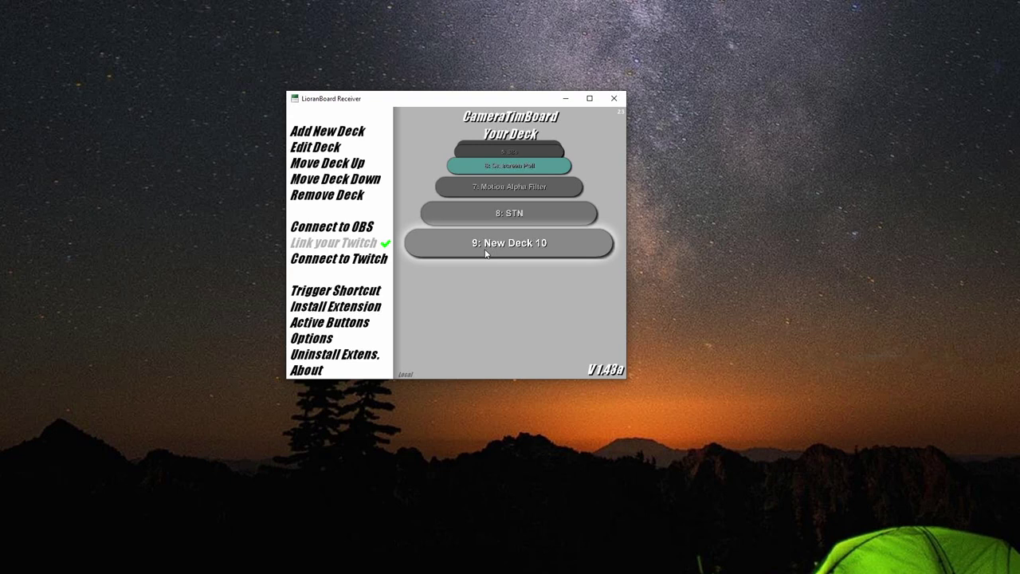
Open New Deck 10 and read the button IDs of DC1, DC2 and DC3 (ID66, ID67, ID68).
{"action": "left_click", "coordinate": [479, 252]}
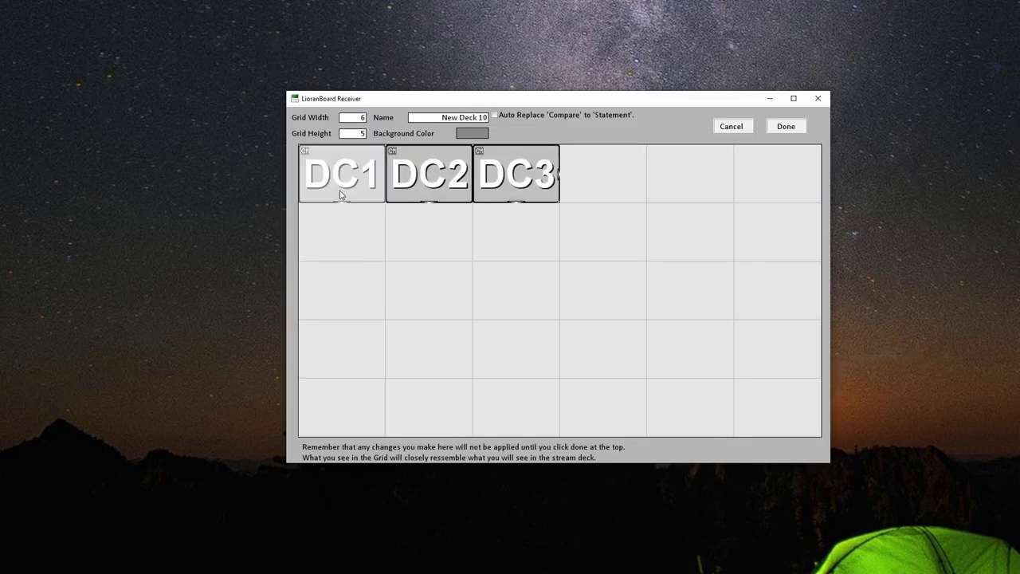
{"action": "right_click", "coordinate": [352, 179]}
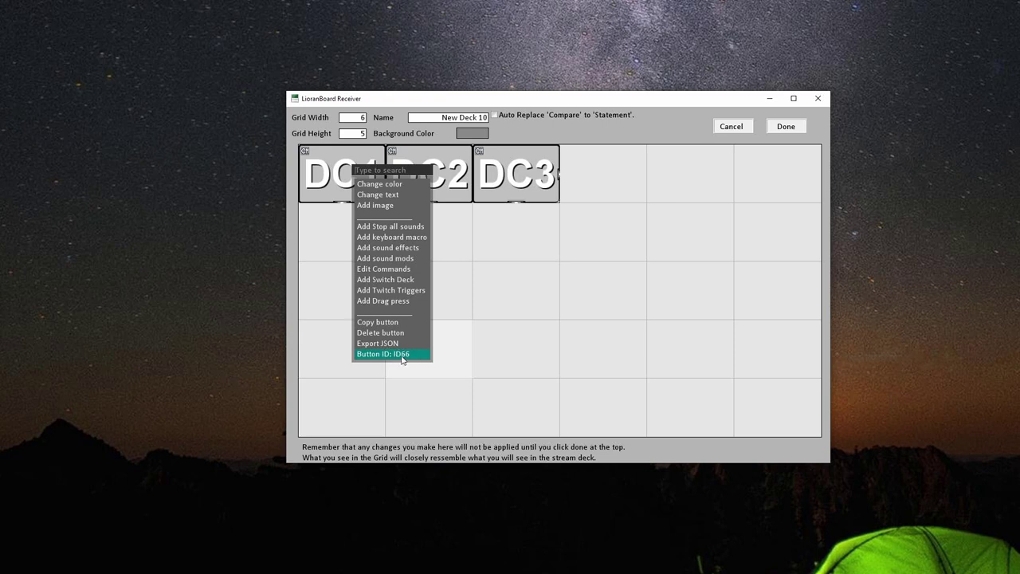
{"action": "right_click", "coordinate": [443, 173]}
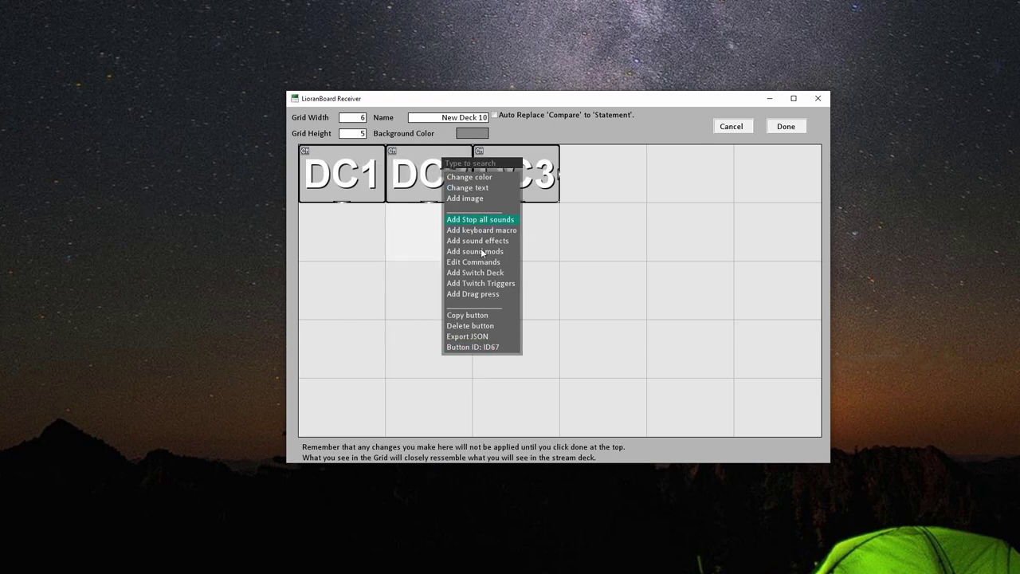
{"action": "left_click", "coordinate": [534, 230]}
{"action": "right_click", "coordinate": [475, 172]}
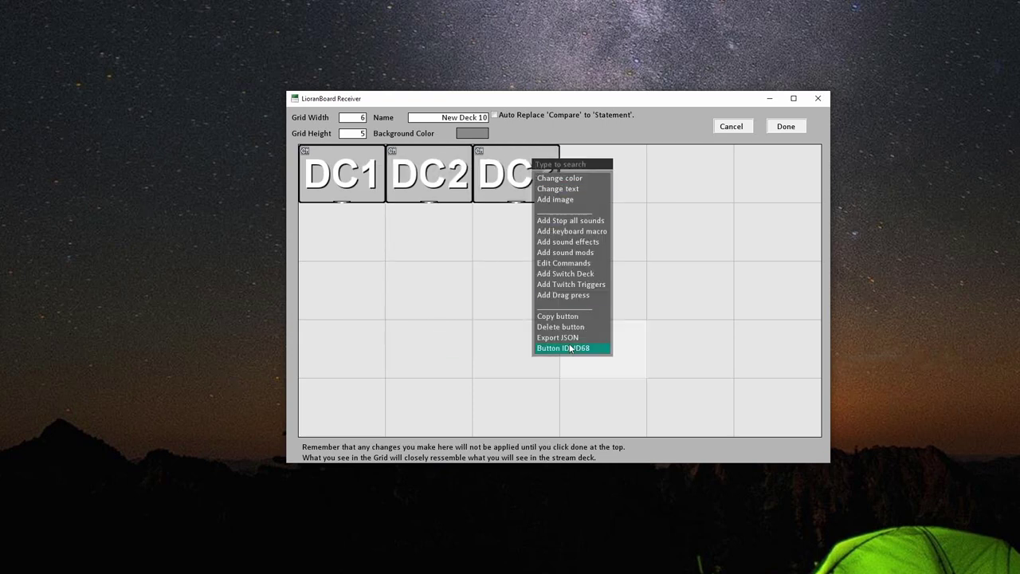
{"action": "left_click", "coordinate": [747, 132]}
Add a keyboard trigger shortcut on key 1 that fires button ID66.
{"action": "left_click", "coordinate": [341, 290]}
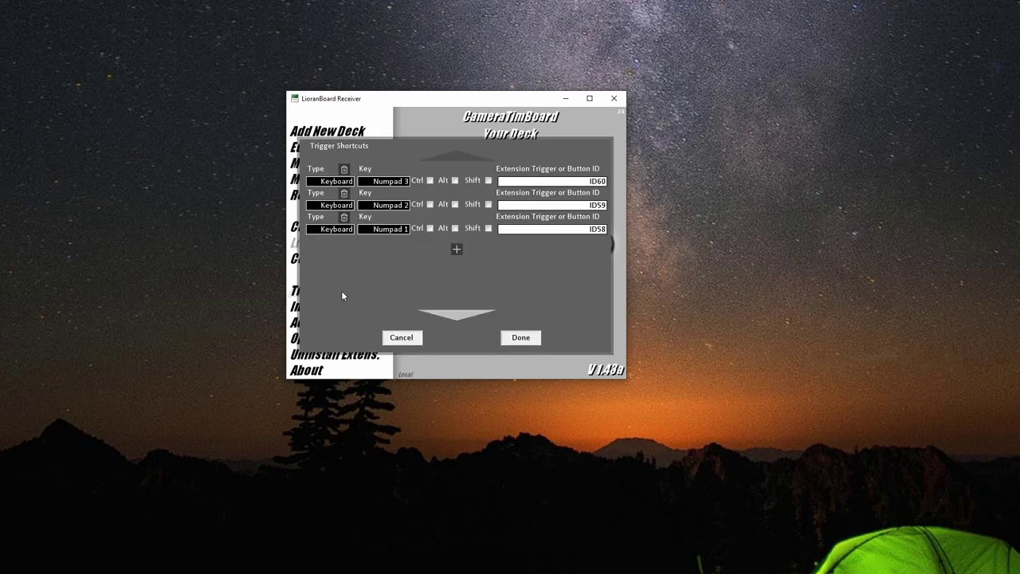
{"action": "left_click", "coordinate": [457, 250]}
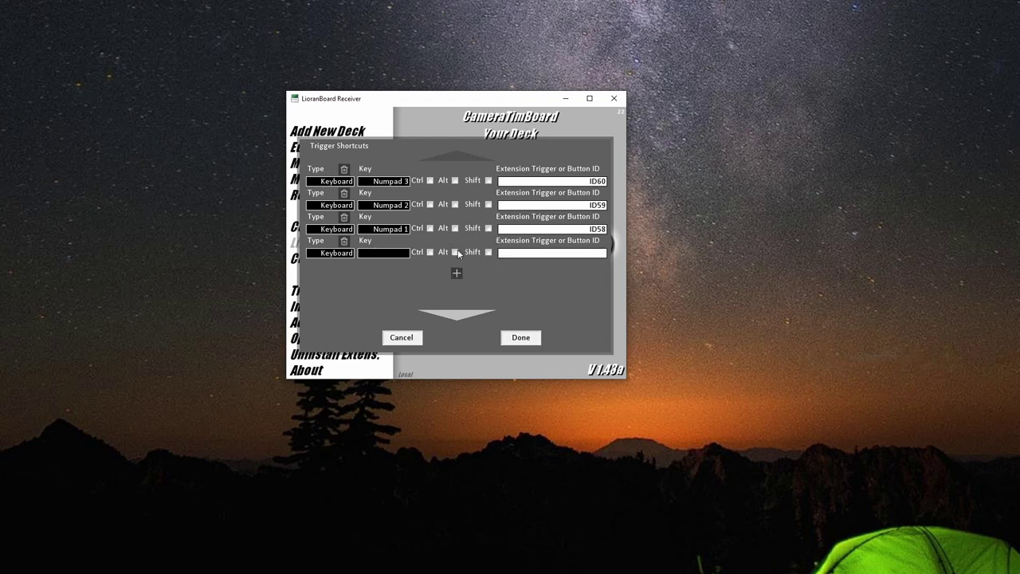
{"action": "left_click", "coordinate": [339, 254]}
{"action": "left_click", "coordinate": [389, 253]}
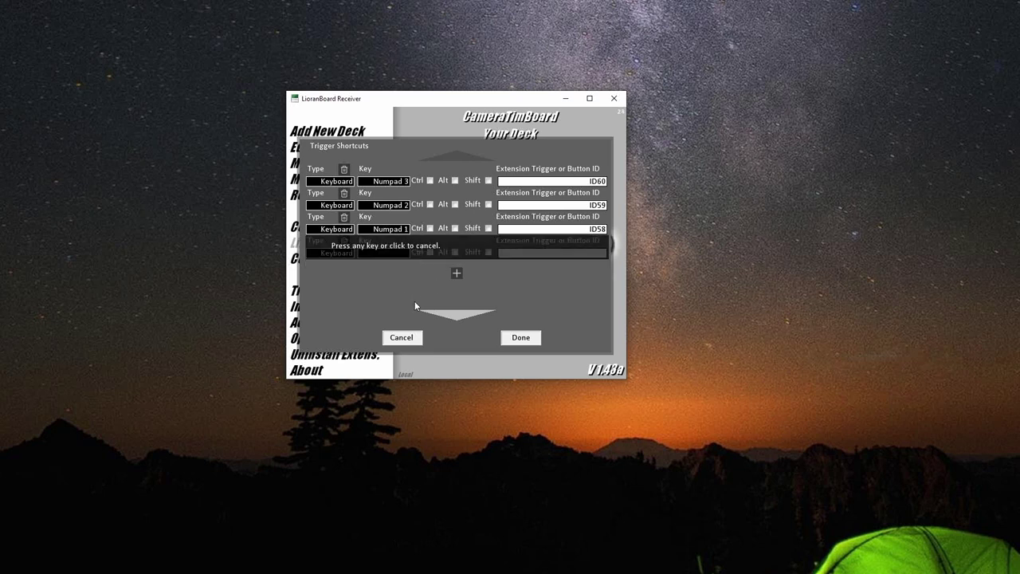
{"action": "key", "text": "1"}
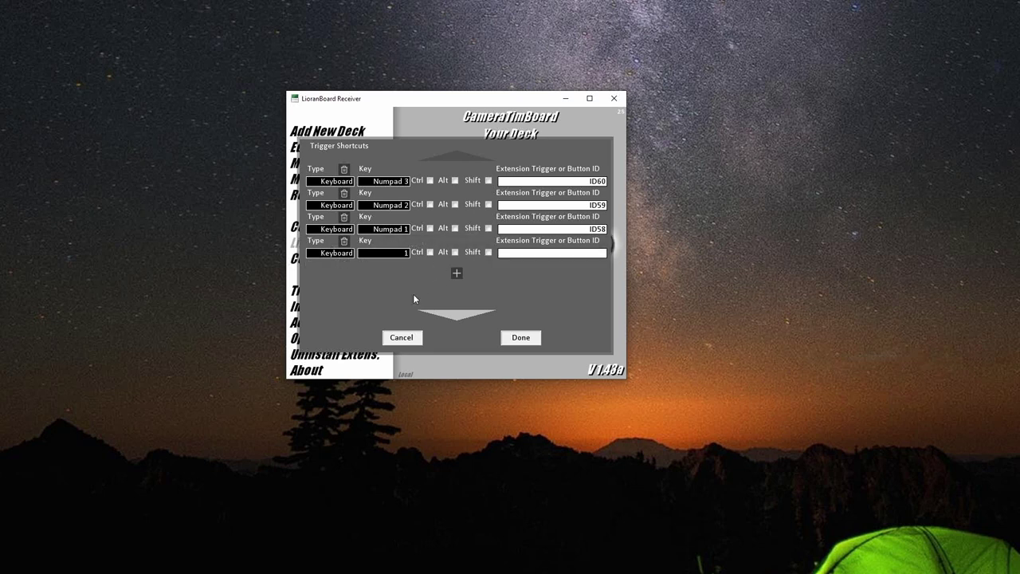
{"action": "left_click", "coordinate": [535, 255]}
{"action": "left_click", "coordinate": [525, 337]}
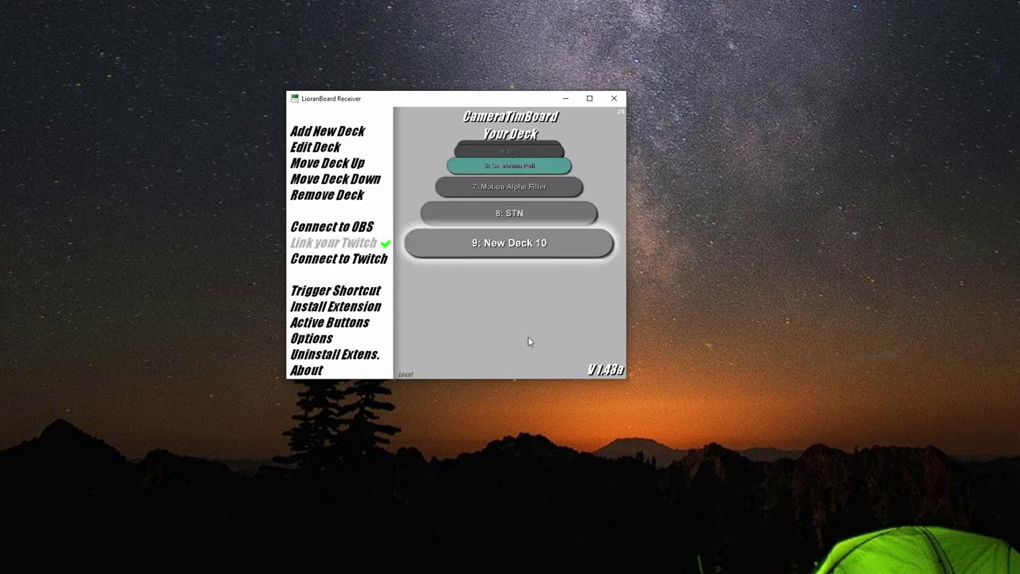
{"action": "double_click", "coordinate": [492, 254]}
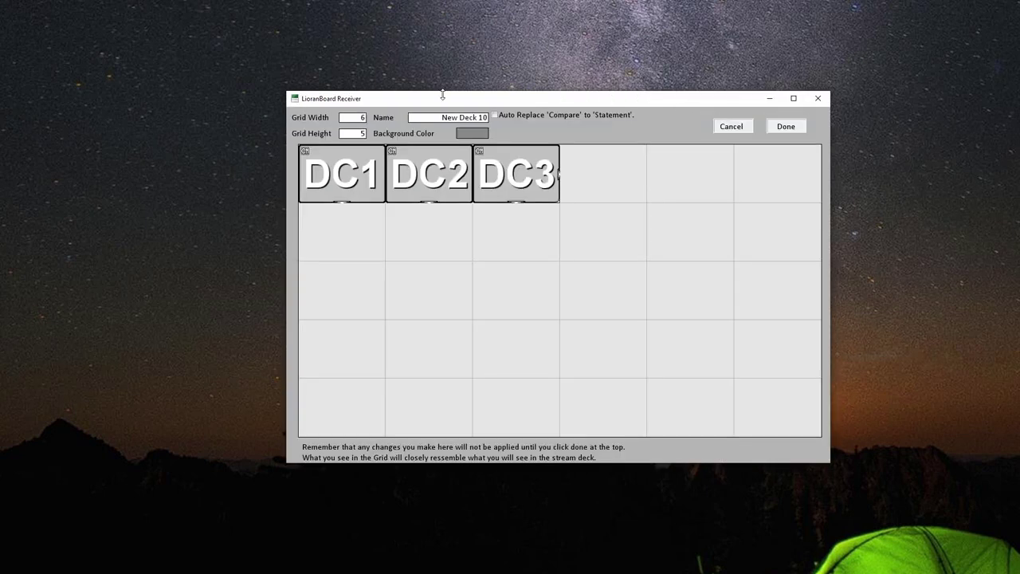
{"action": "left_click", "coordinate": [775, 128]}
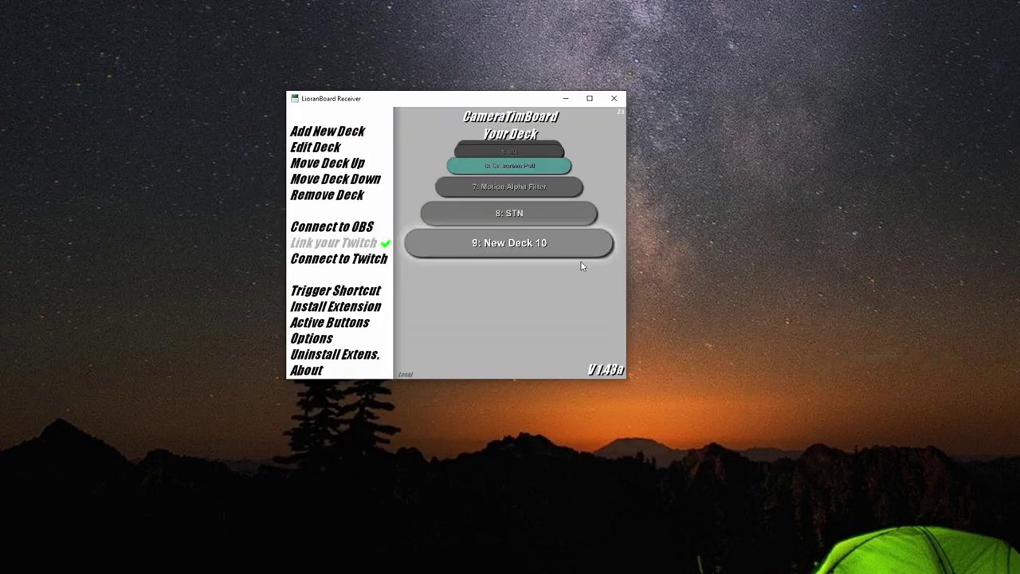